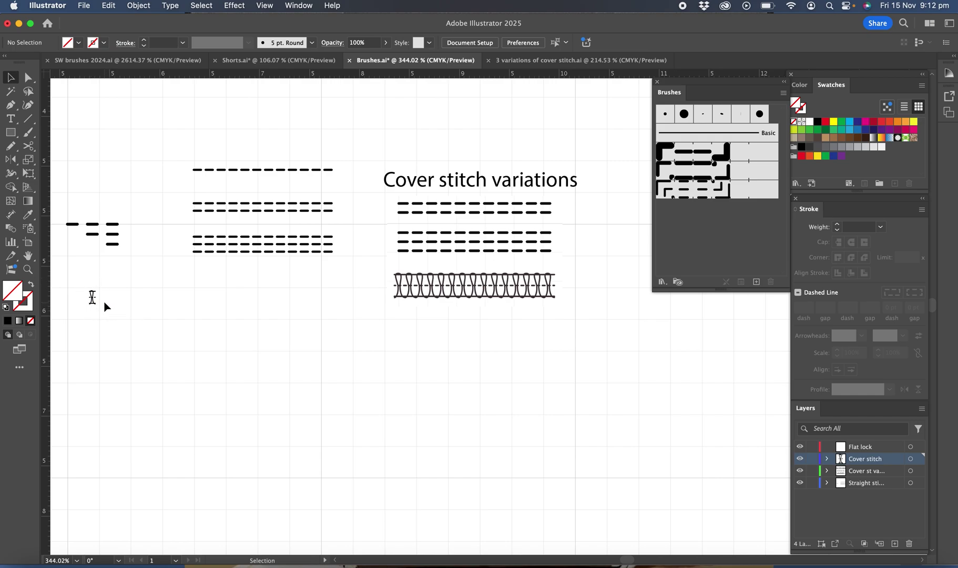
# - Zoom to about 1924% on the stitch glyph and toggle the third layer's visibility
pyautogui.scroll(6, 104, 306)
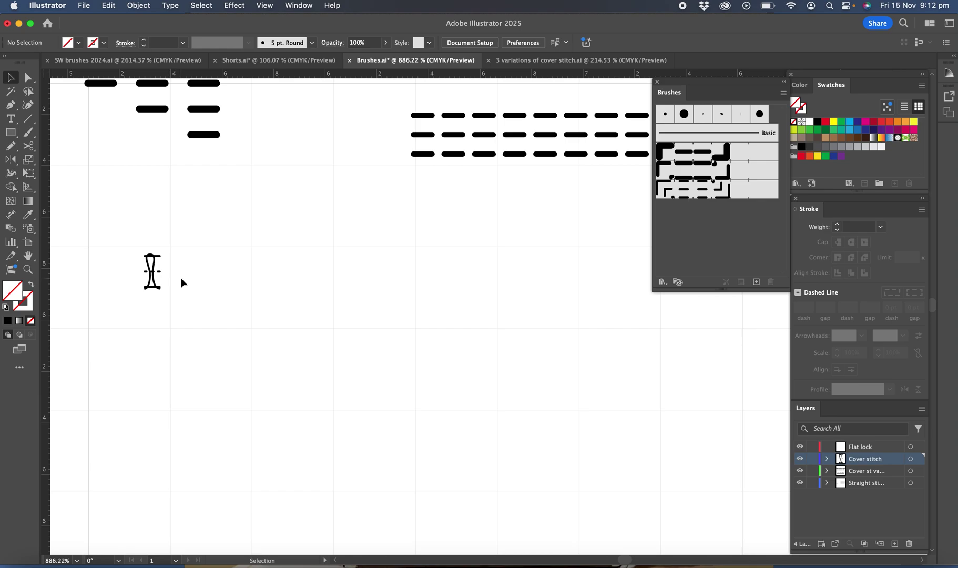
pyautogui.scroll(5, 181, 277)
pyautogui.hscroll(-1, 180, 278)
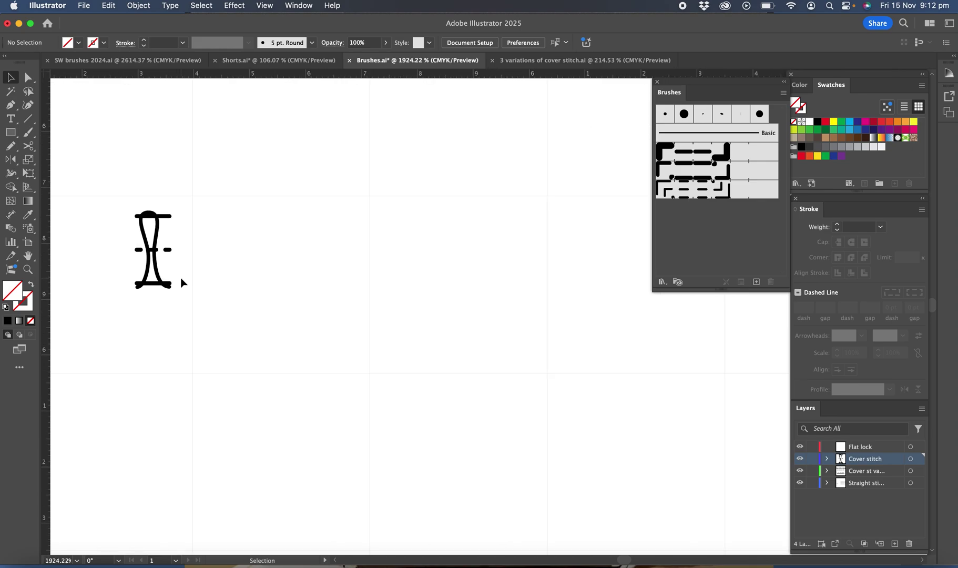
pyautogui.hscroll(-1, 180, 277)
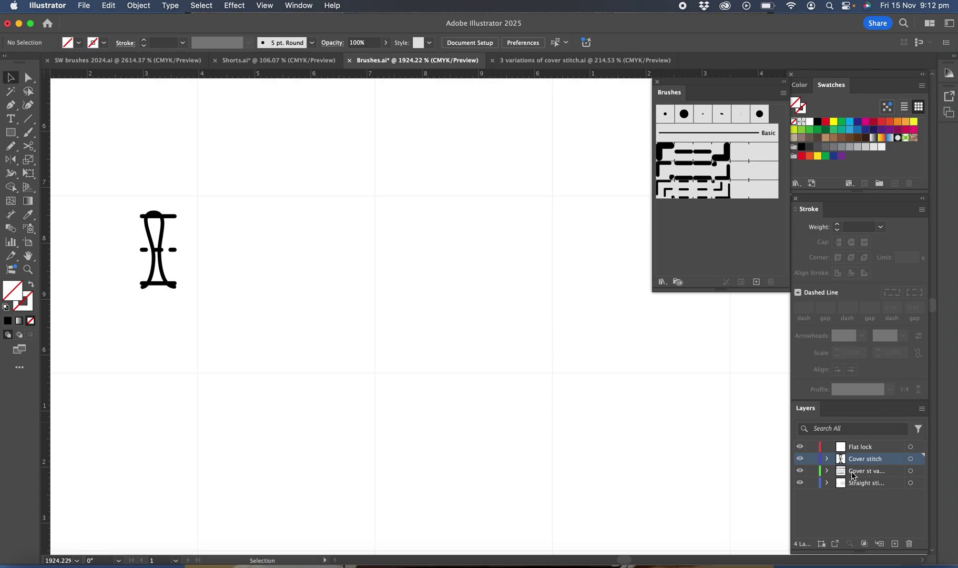
pyautogui.click(800, 470)
pyautogui.click(12, 133)
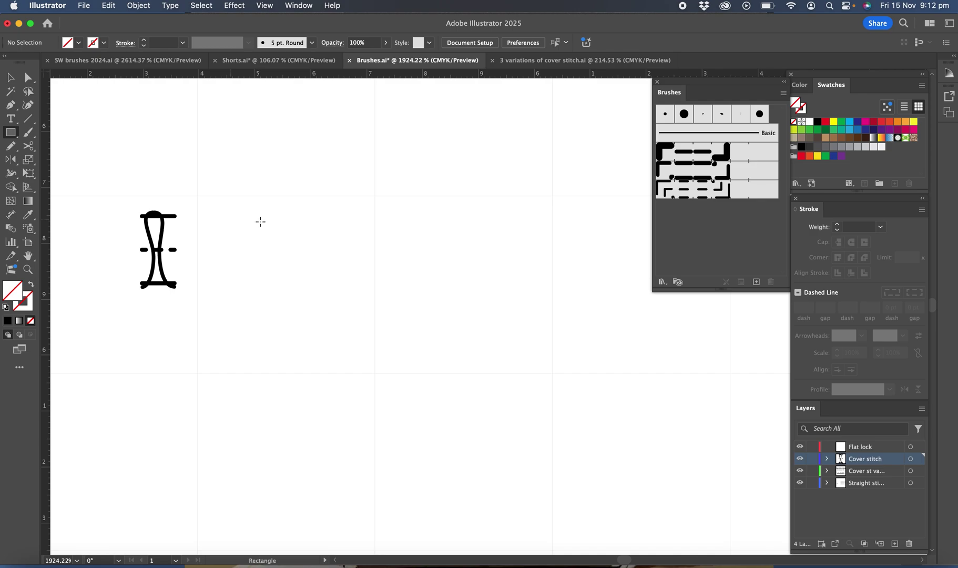
# - Draw a 0.06 × 0.12 cm rectangle with a grey 0.1 pt outline, then deselect it
pyautogui.click(235, 214)
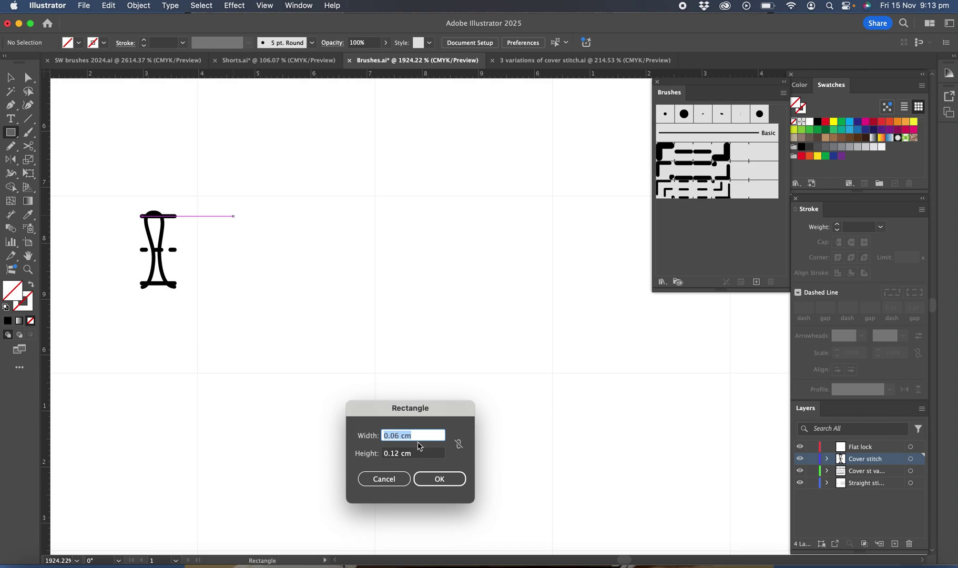
pyautogui.click(440, 478)
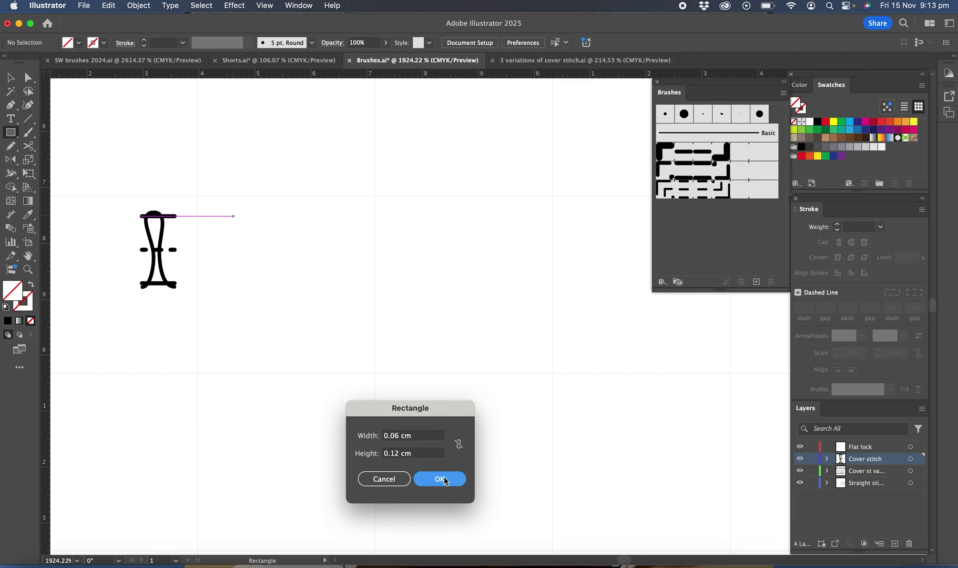
pyautogui.click(24, 302)
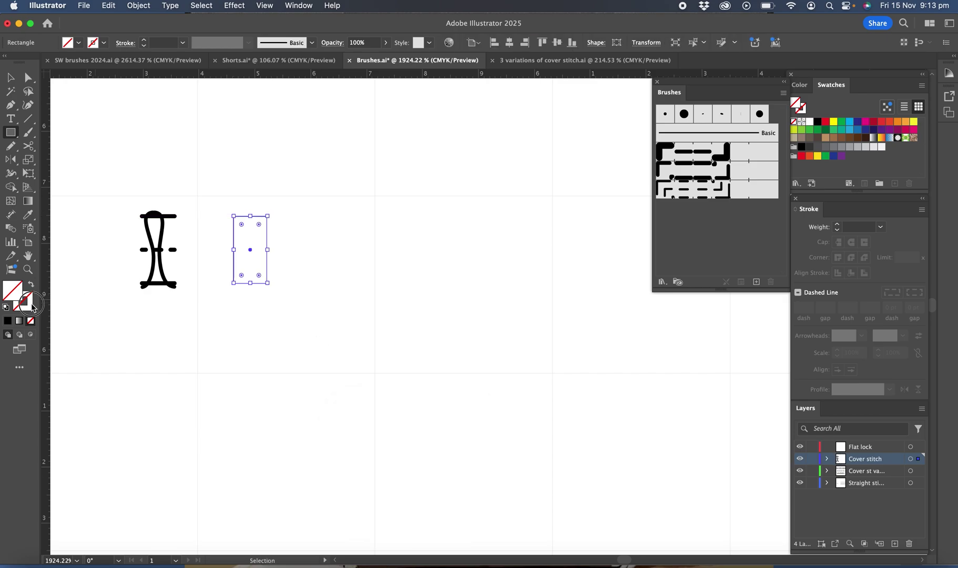
pyautogui.click(836, 85)
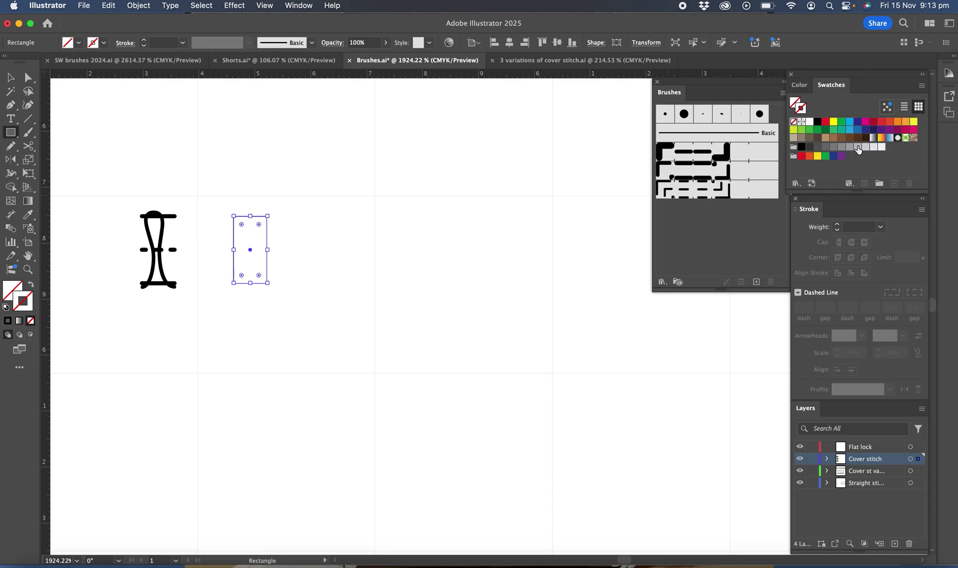
pyautogui.click(858, 146)
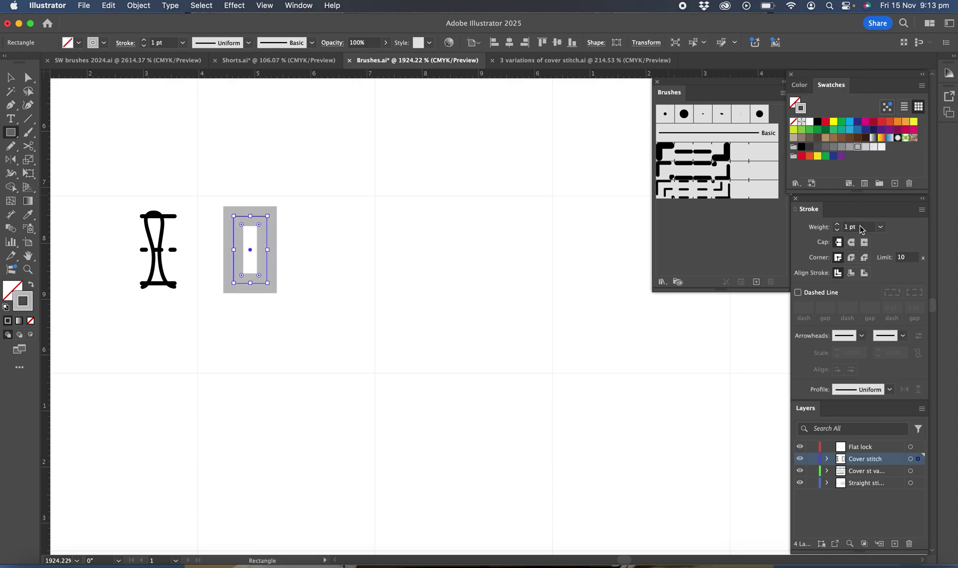
pyautogui.click(838, 228)
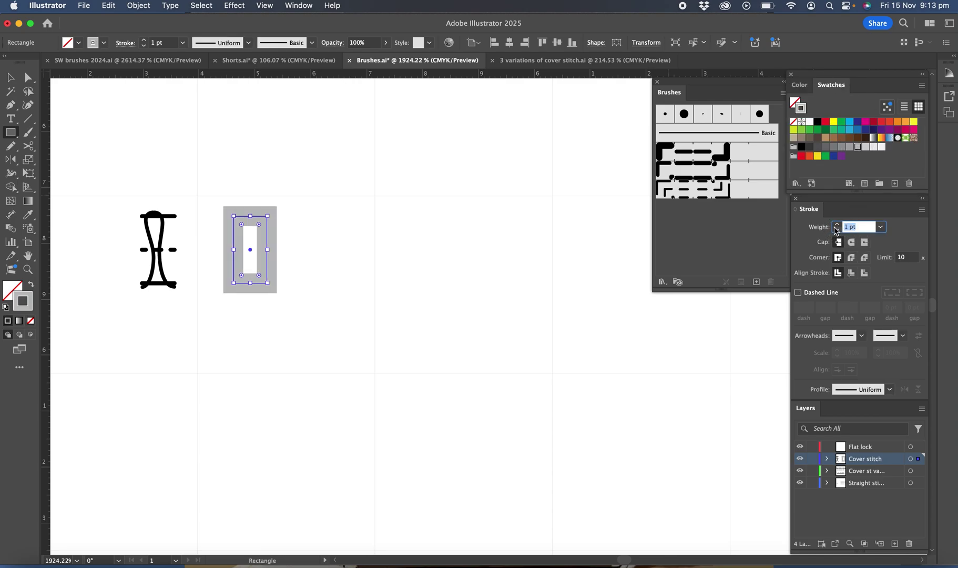
pyautogui.press('BackSpace')
pyautogui.write('.1')
pyautogui.click(17, 78)
pyautogui.click(318, 223)
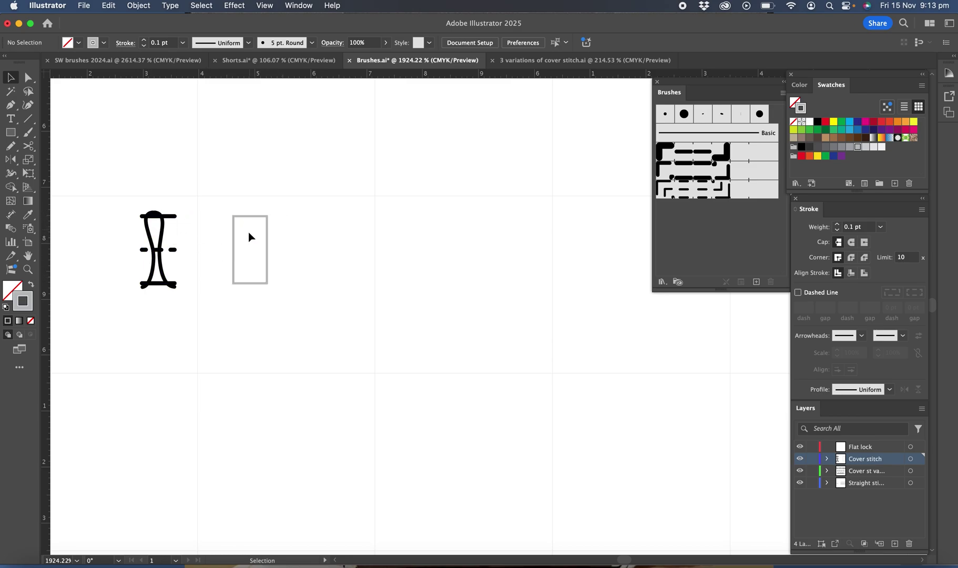
# - Set the stroke to black with a 0.2 pt weight
pyautogui.scroll(3, 249, 238)
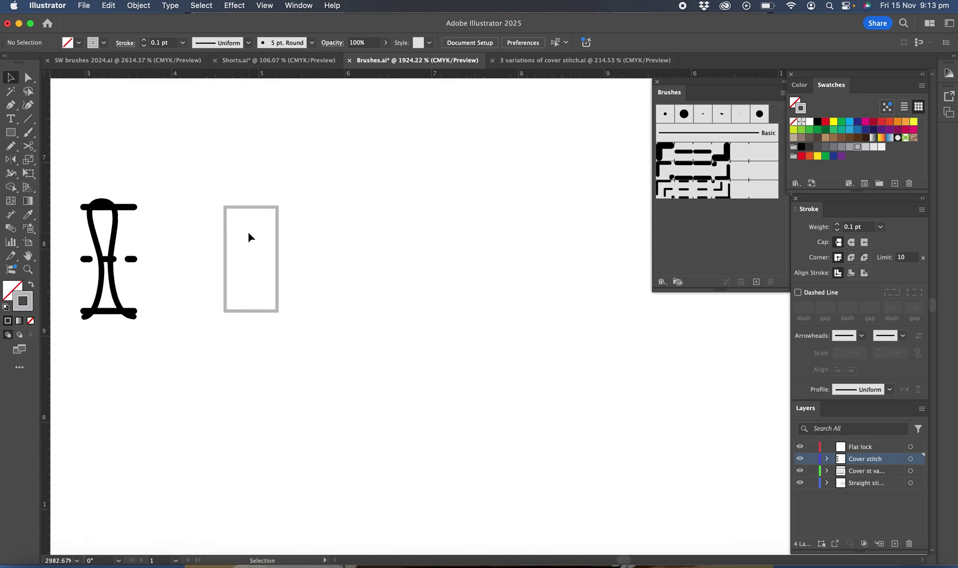
pyautogui.hscroll(-3, 249, 238)
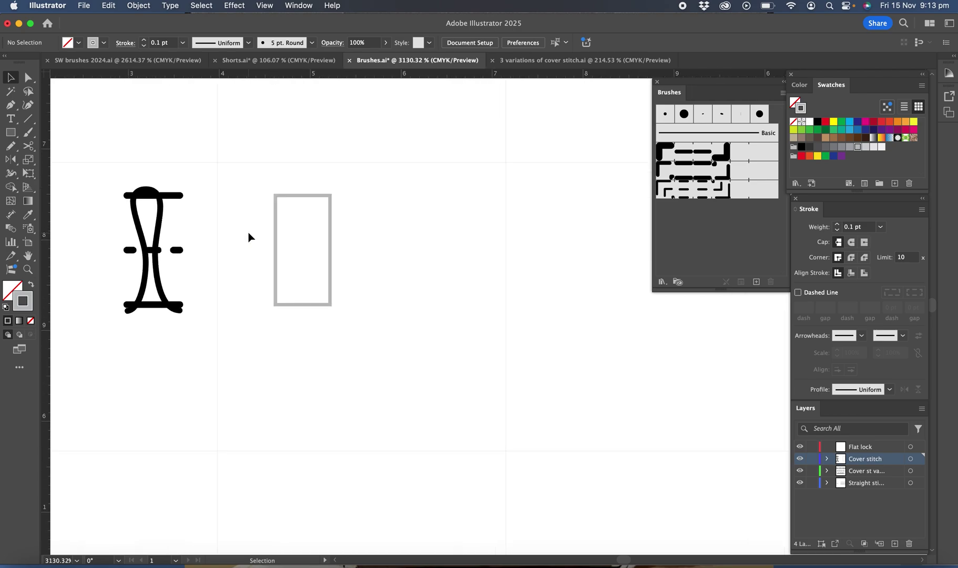
pyautogui.scroll(2, 249, 237)
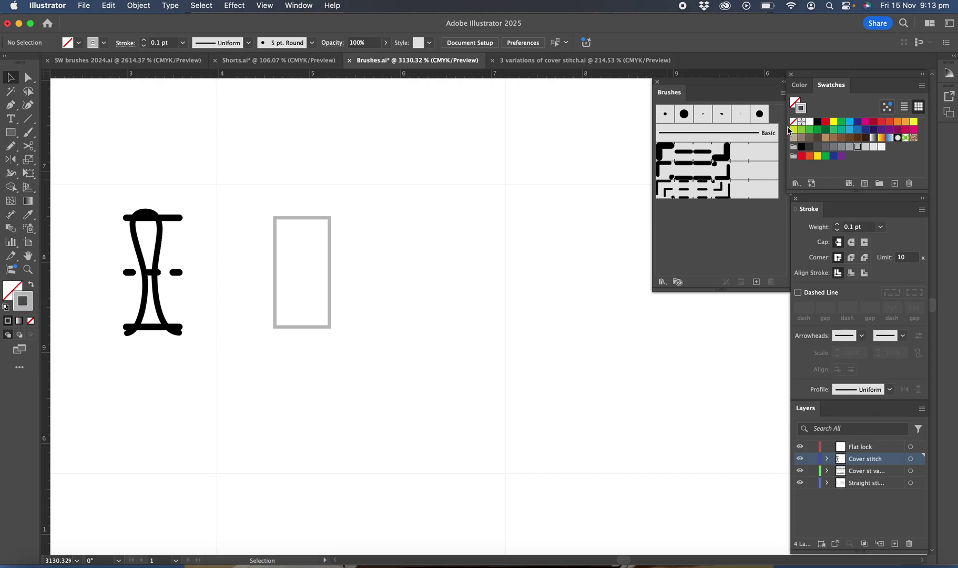
pyautogui.click(818, 124)
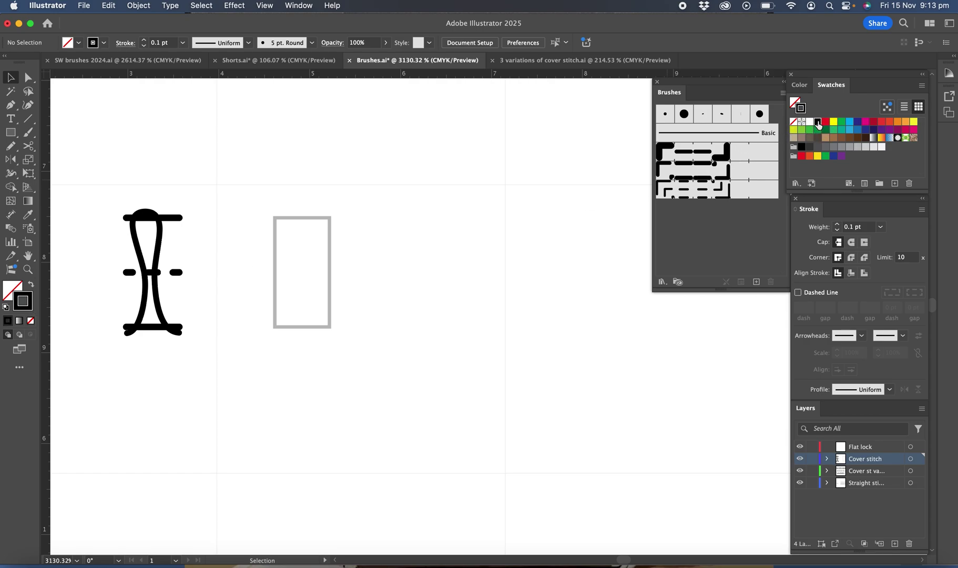
pyautogui.click(864, 229)
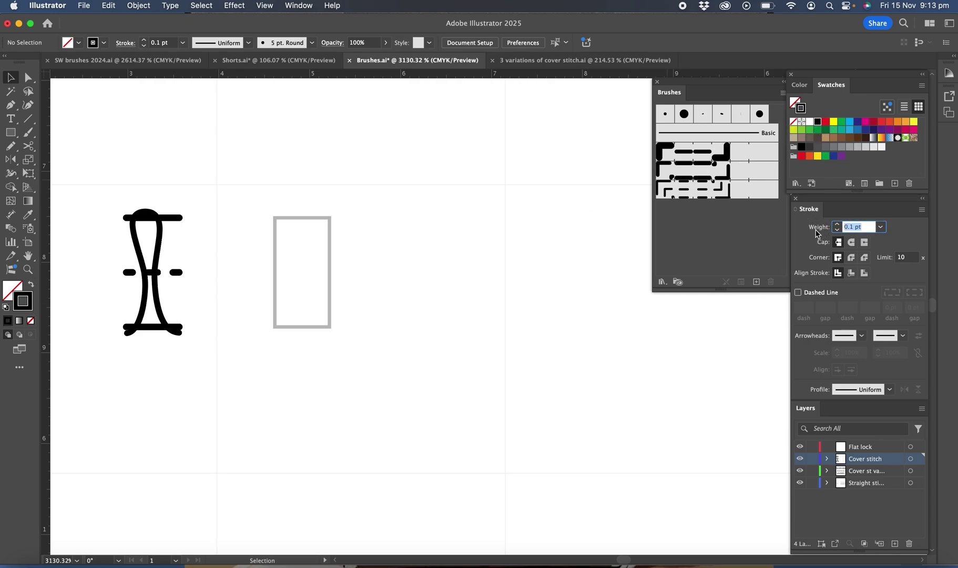
pyautogui.write('.2')
# - Draw a line along the rectangle's top edge with Round Cap and Round Join
pyautogui.click(11, 107)
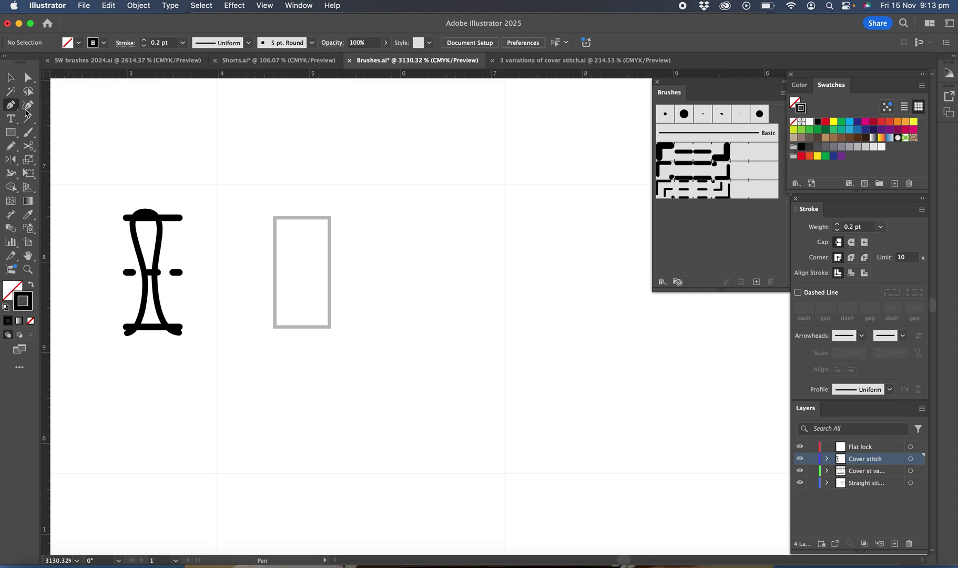
pyautogui.click(275, 218)
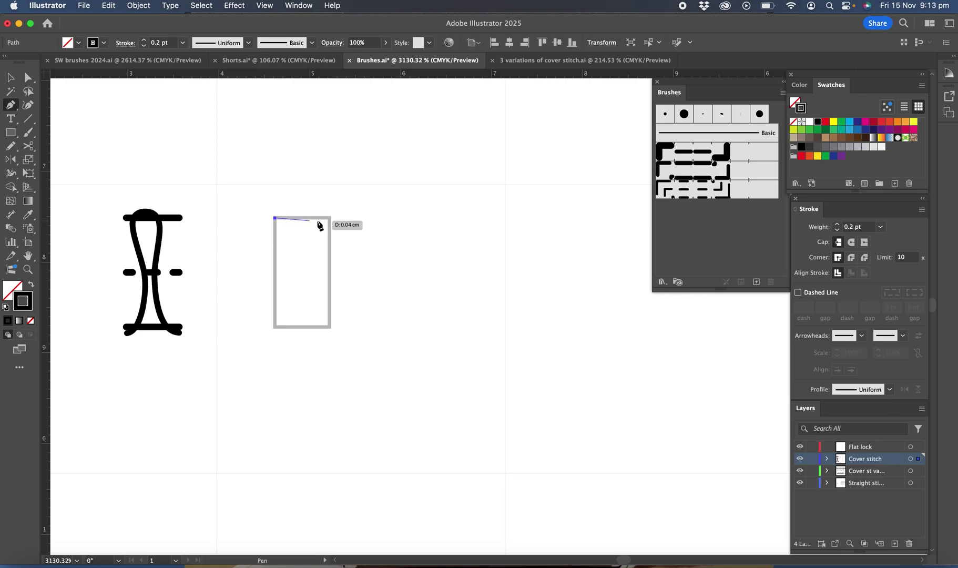
pyautogui.click(329, 218)
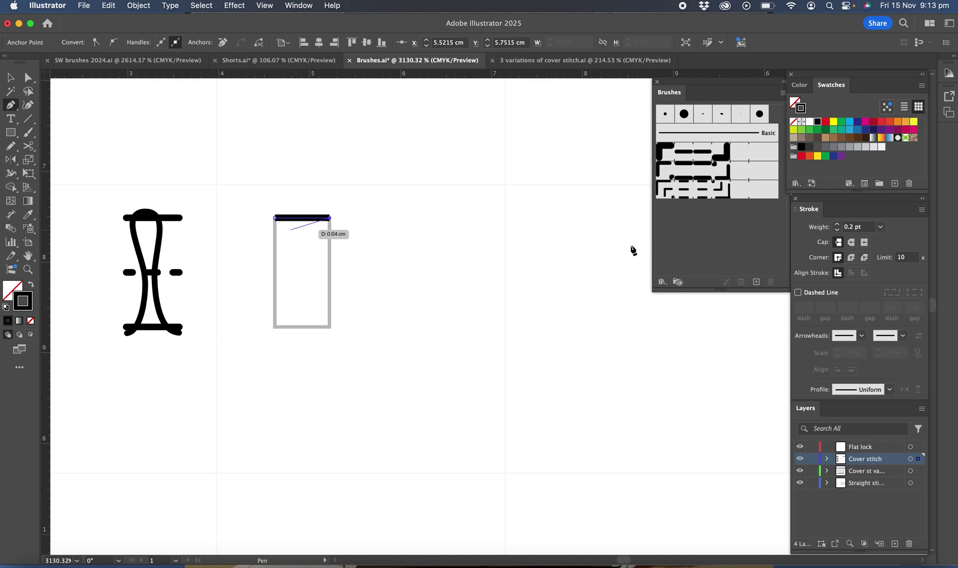
pyautogui.click(853, 243)
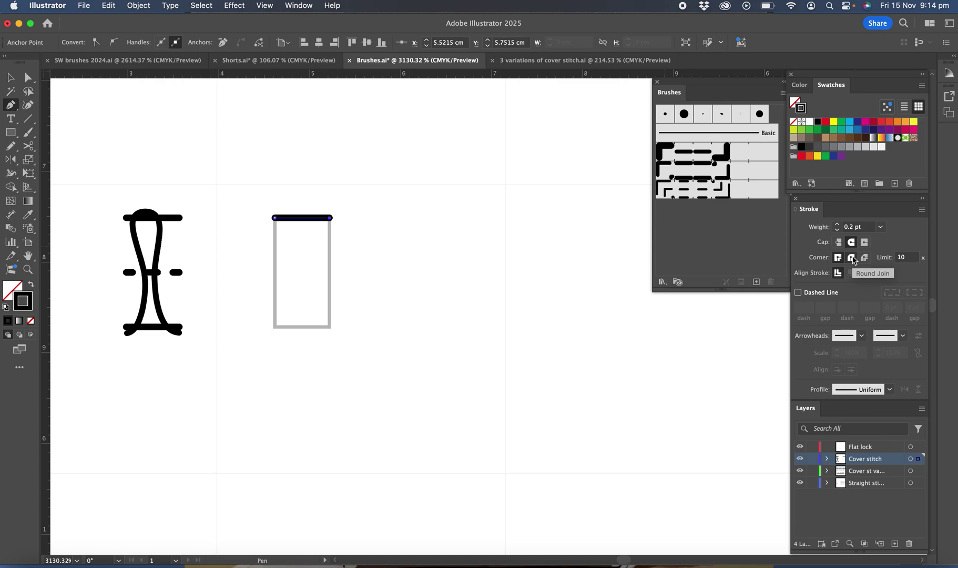
pyautogui.click(851, 257)
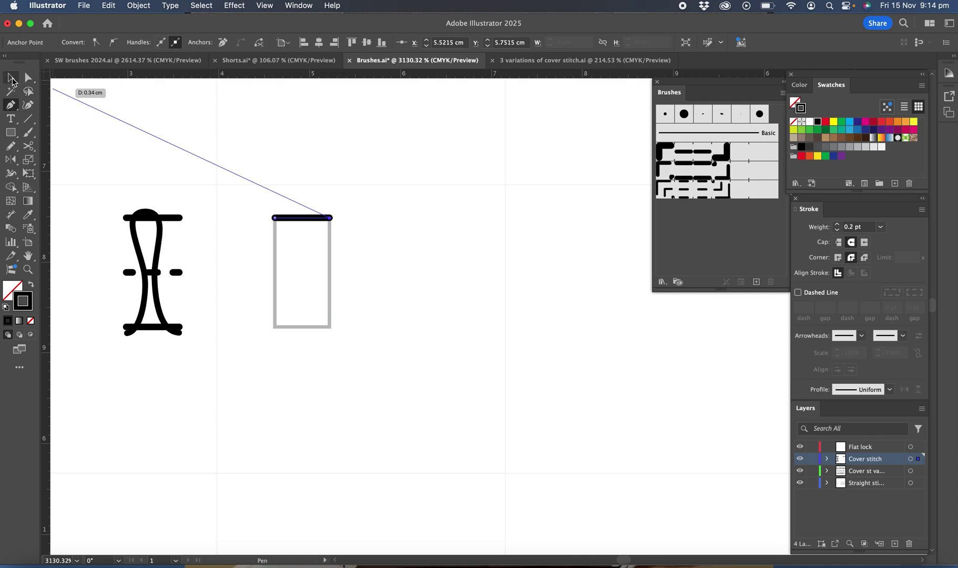
pyautogui.click(11, 78)
# - Copy the top bar down to the rectangle's bottom edge and toggle Smart Guides
pyautogui.click(420, 203)
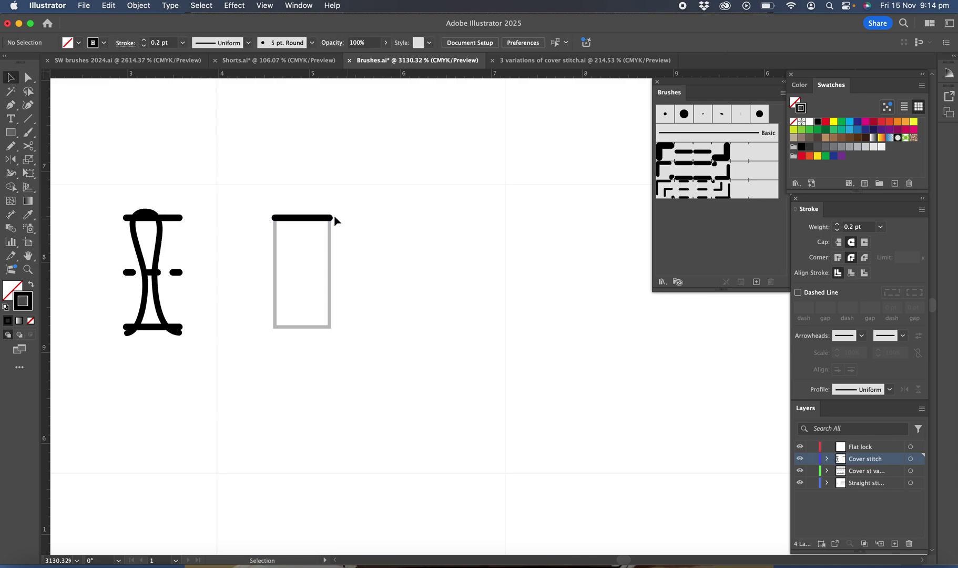
pyautogui.click(320, 222)
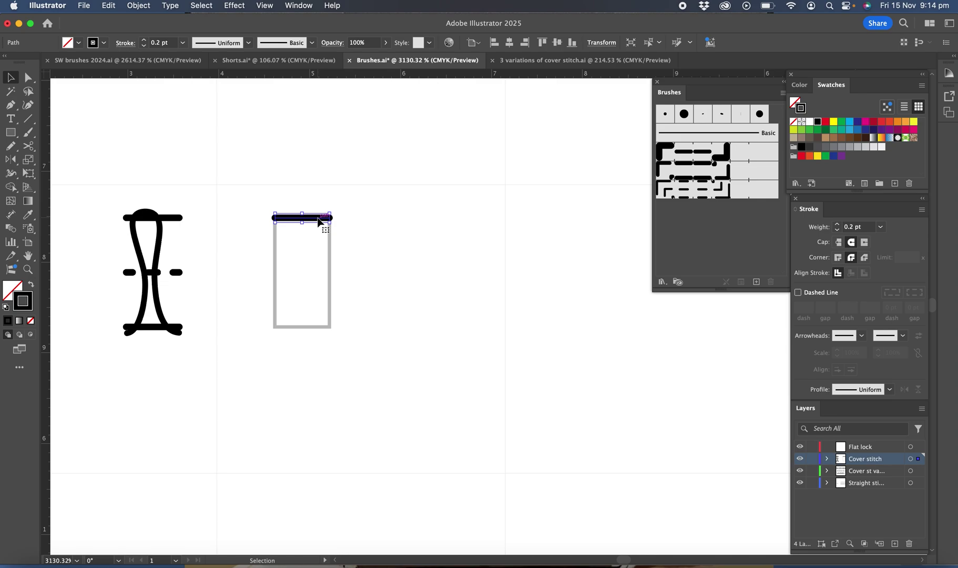
pyautogui.moveTo(319, 222); pyautogui.dragTo(313, 329)
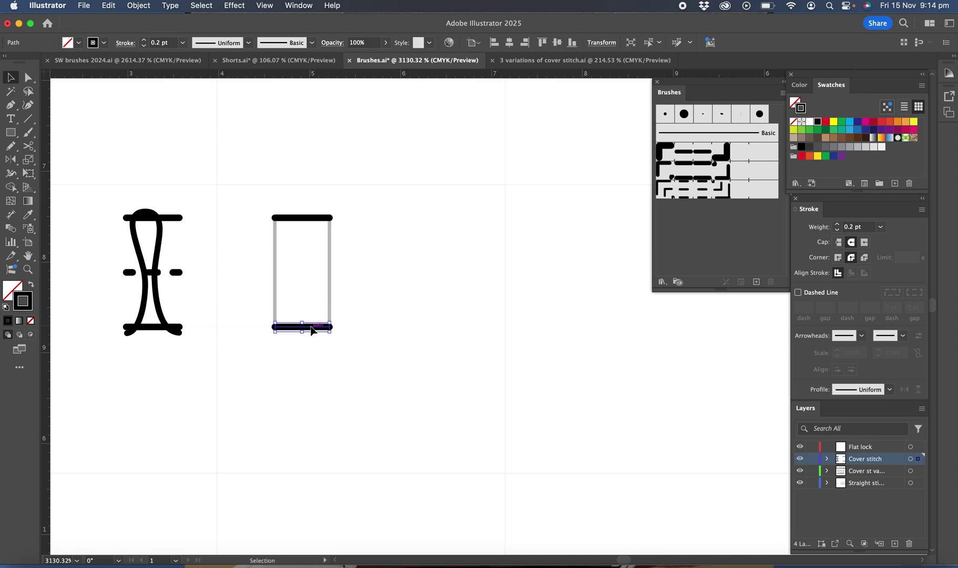
pyautogui.click(321, 223)
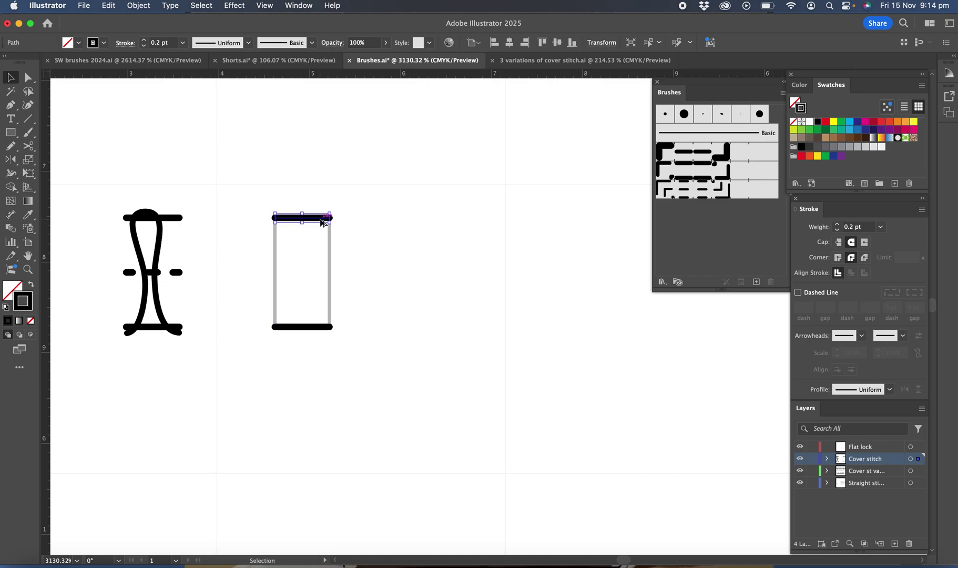
pyautogui.click(320, 222)
pyautogui.click(319, 221)
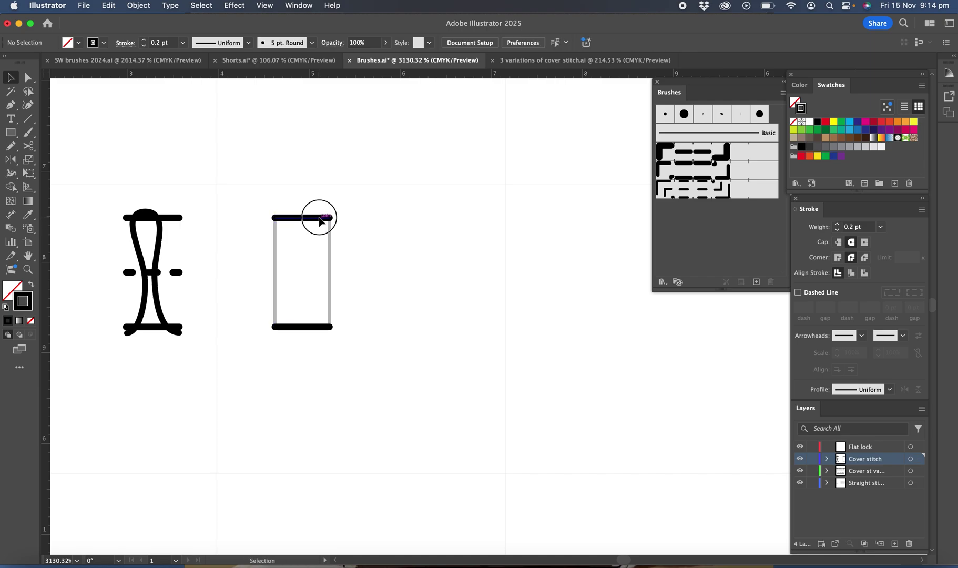
pyautogui.click(320, 220)
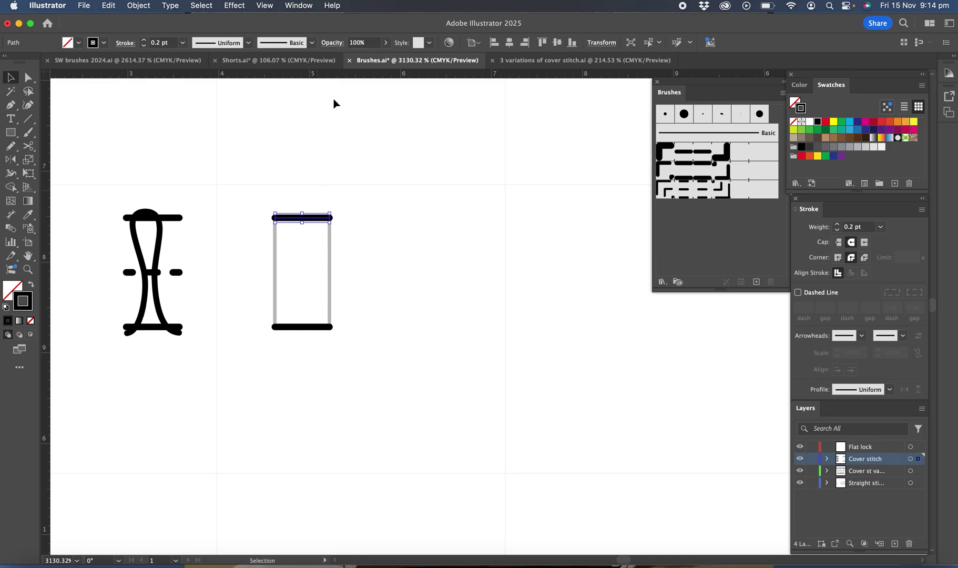
pyautogui.click(264, 5)
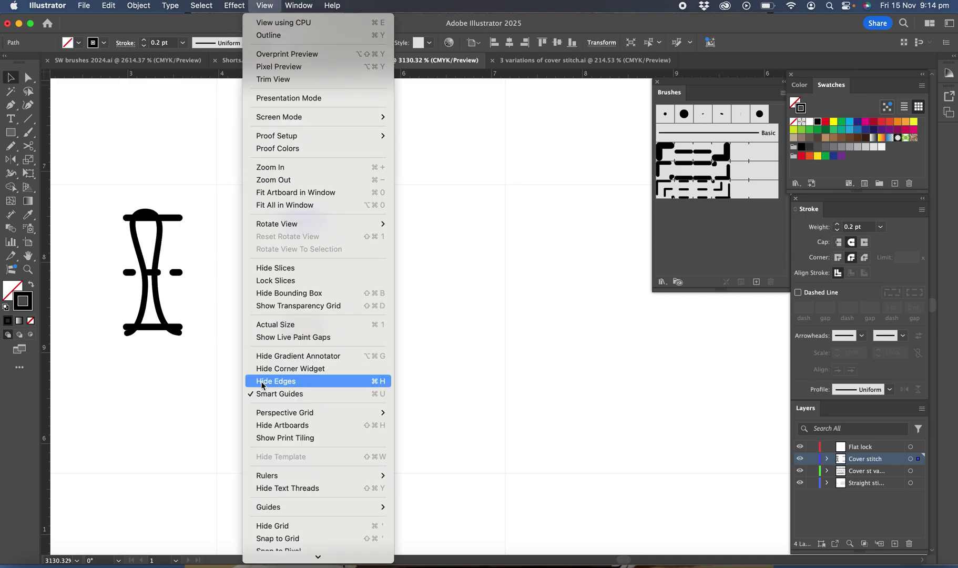
pyautogui.click(301, 396)
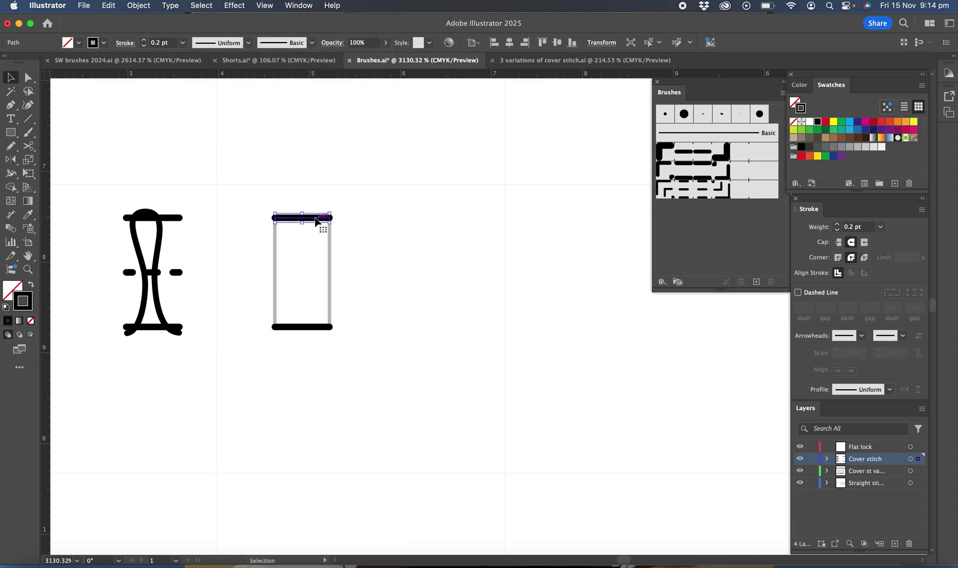
# - Copy the top bar to the middle as a dashed line with 0.4 pt dashes and 0.6 pt gaps
pyautogui.click(316, 221)
pyautogui.moveTo(316, 222); pyautogui.dragTo(313, 276)
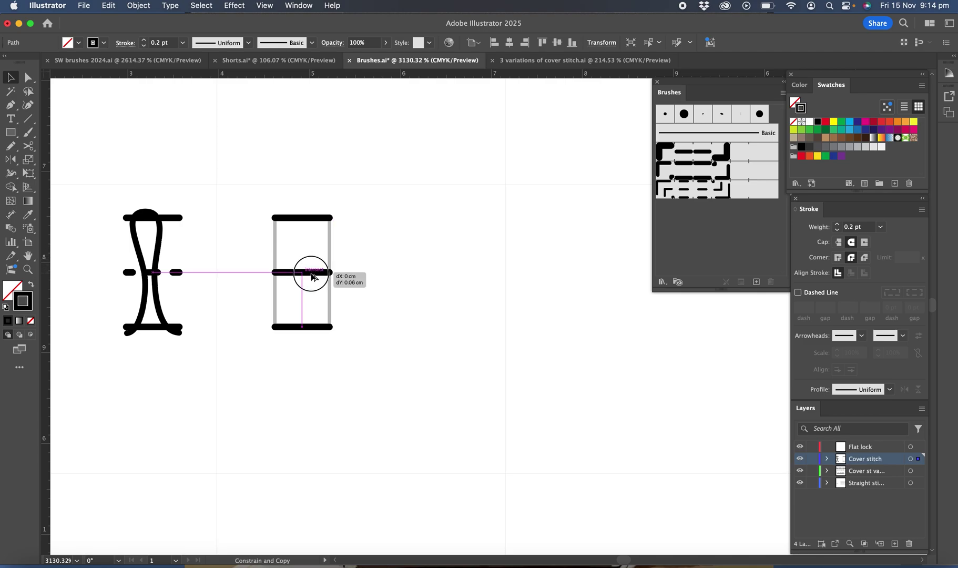
pyautogui.moveTo(312, 276); pyautogui.dragTo(312, 278)
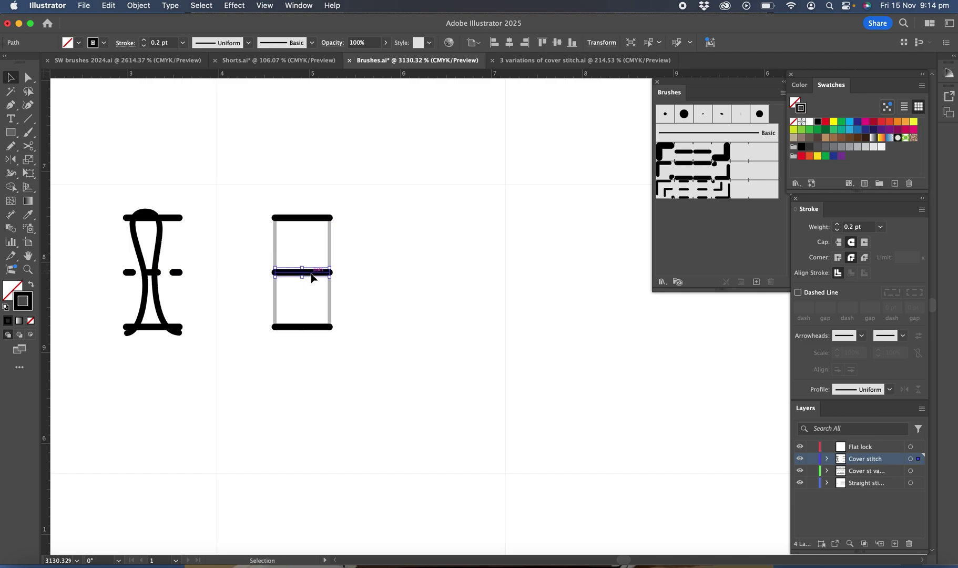
pyautogui.click(798, 292)
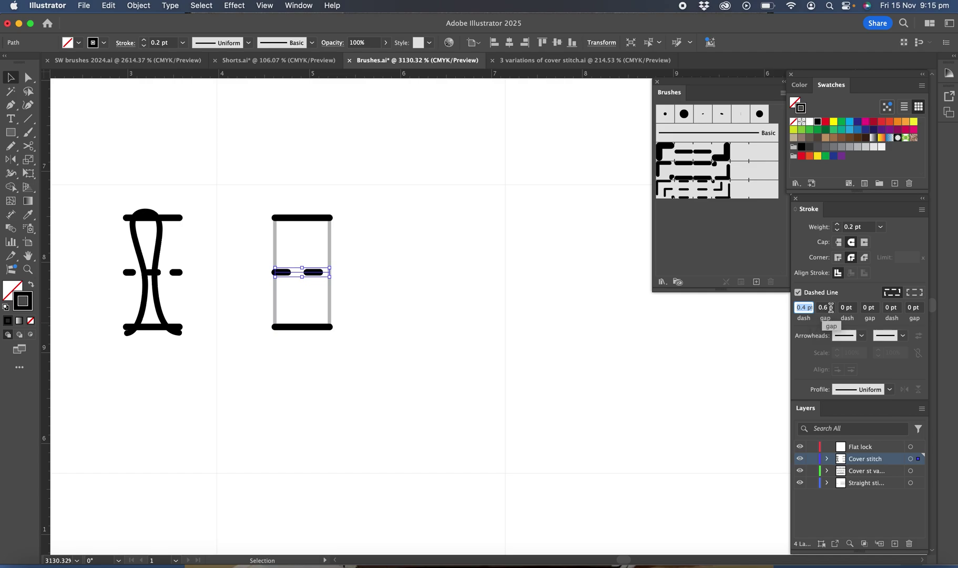
pyautogui.click(479, 294)
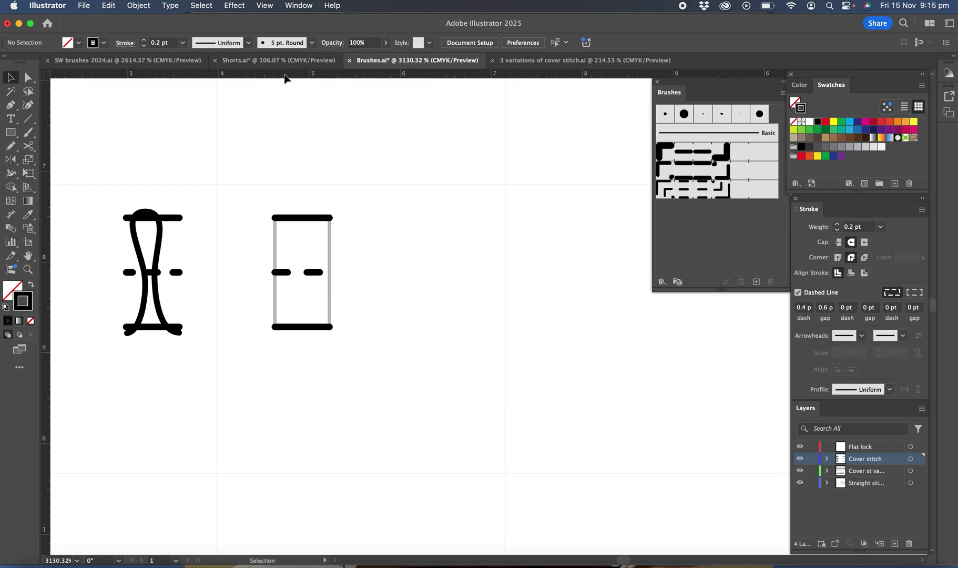
pyautogui.moveTo(284, 74); pyautogui.dragTo(315, 335)
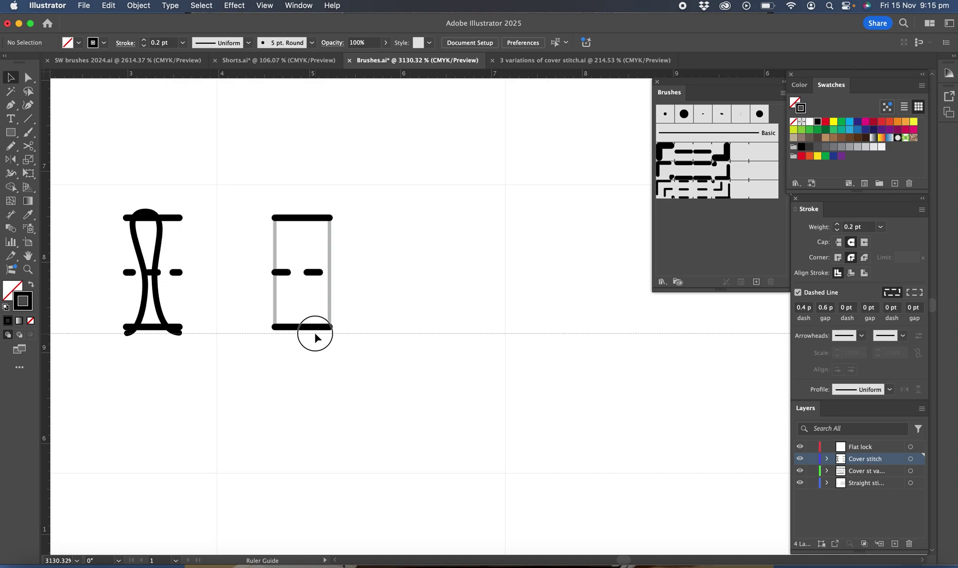
# - Place a horizontal guide along the bottom bar
pyautogui.moveTo(315, 335); pyautogui.dragTo(315, 334)
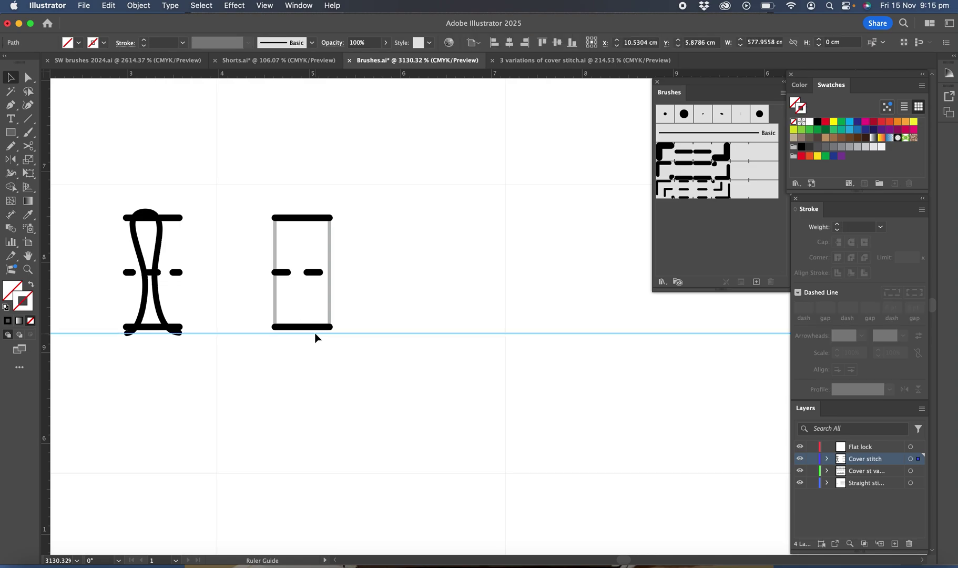
pyautogui.scroll(3, 315, 337)
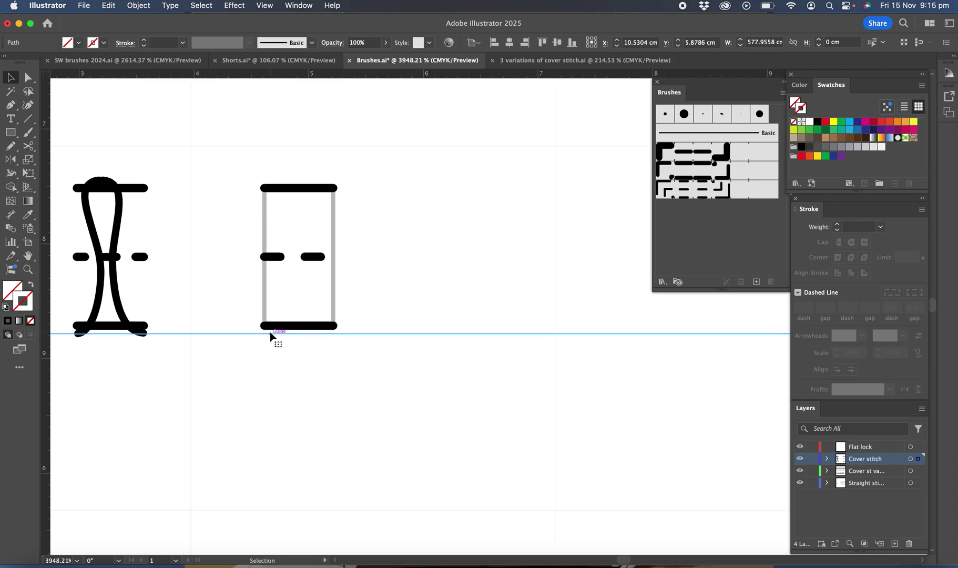
pyautogui.click(92, 165)
# - Draw a black looping curve from the bottom-left corner over the top bar to the bottom-right corner
pyautogui.click(10, 107)
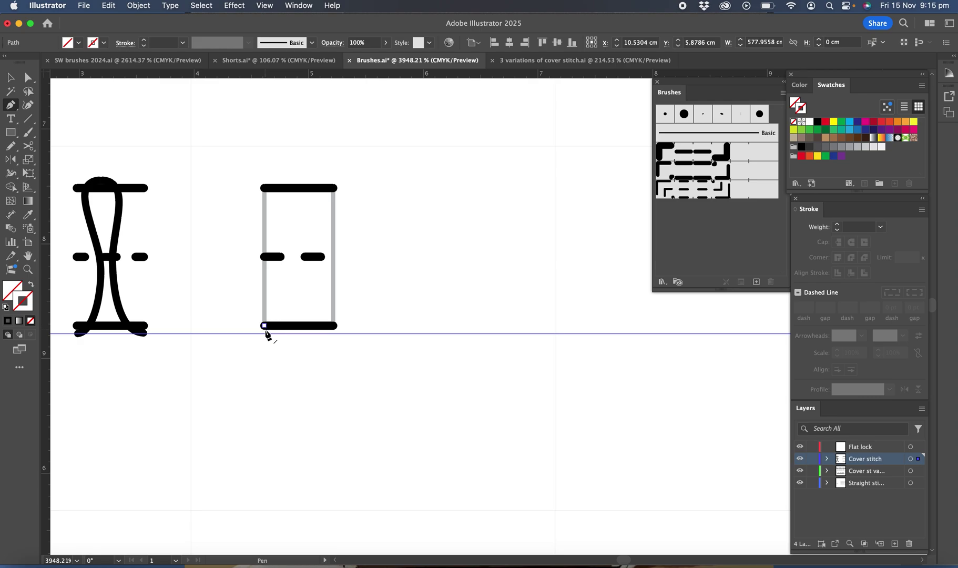
pyautogui.moveTo(266, 333); pyautogui.dragTo(279, 337)
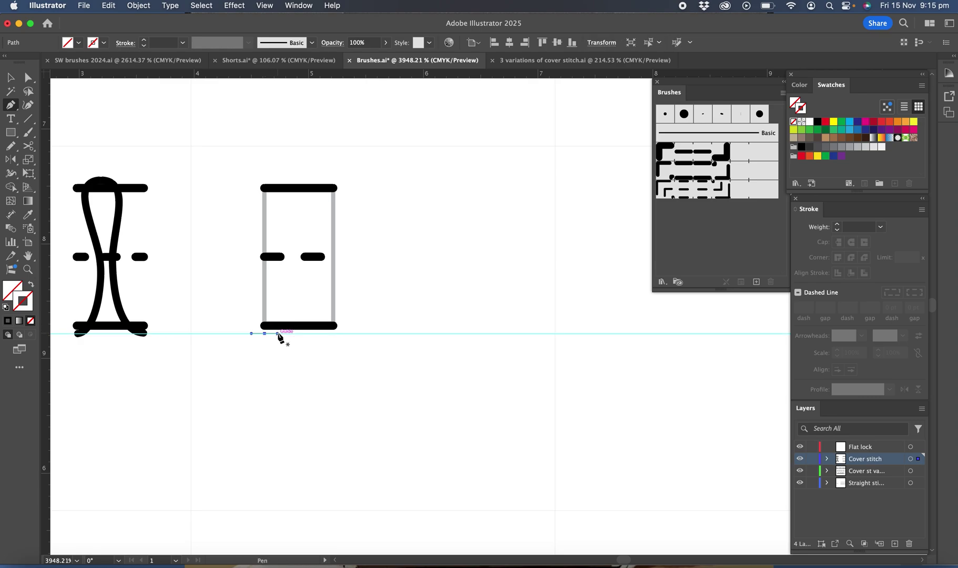
pyautogui.click(289, 245)
pyautogui.moveTo(289, 245); pyautogui.dragTo(283, 230)
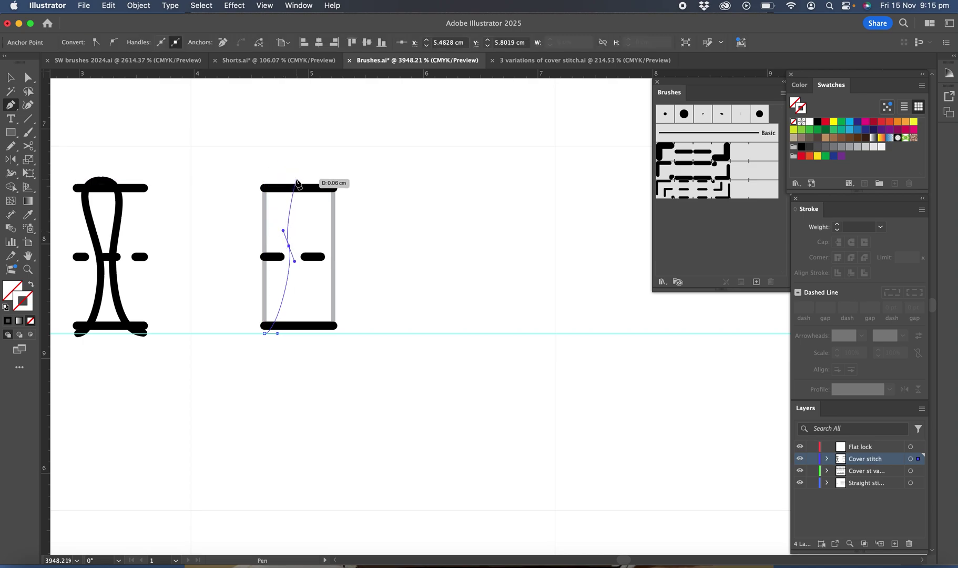
pyautogui.moveTo(293, 177); pyautogui.dragTo(313, 178)
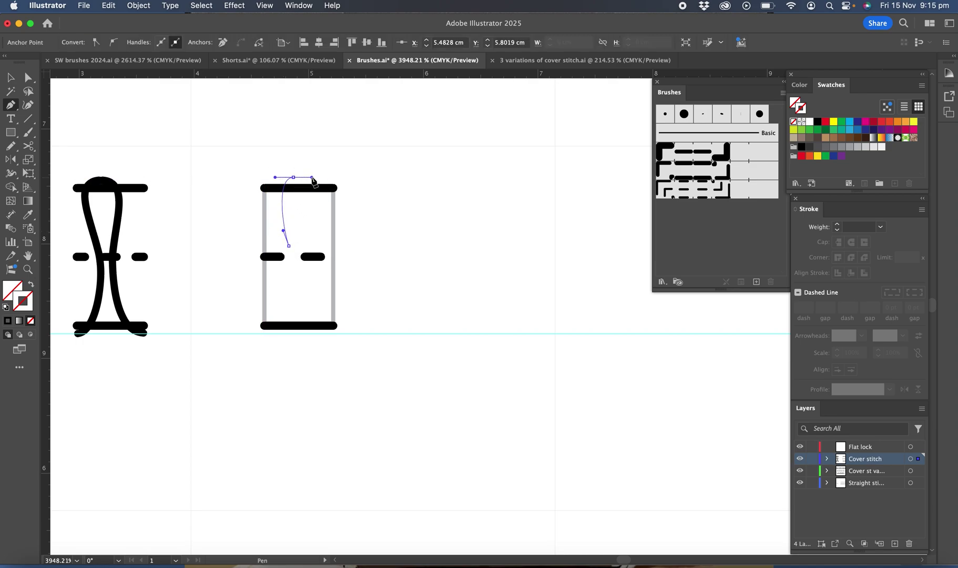
pyautogui.click(300, 250)
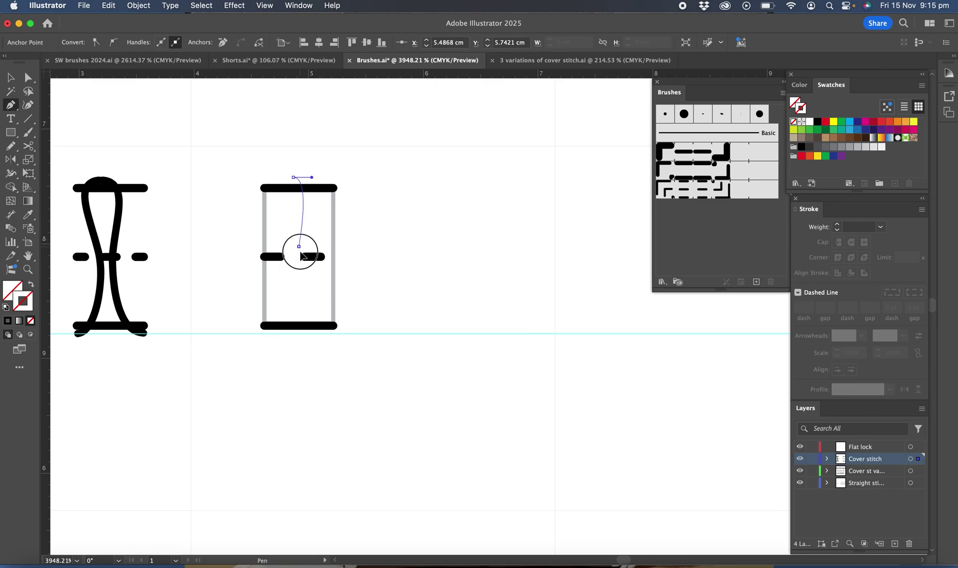
pyautogui.moveTo(301, 254); pyautogui.dragTo(298, 257)
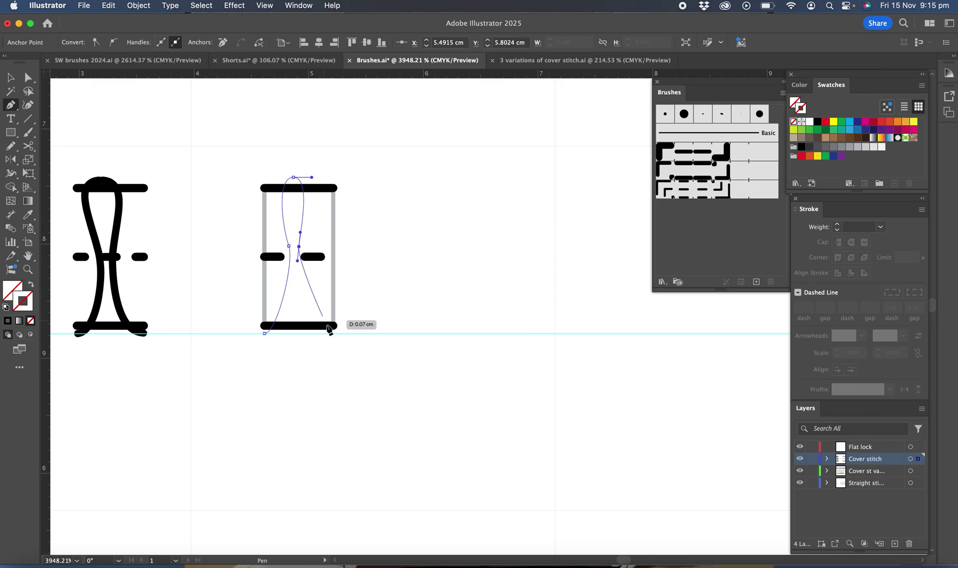
pyautogui.moveTo(334, 325); pyautogui.dragTo(361, 337)
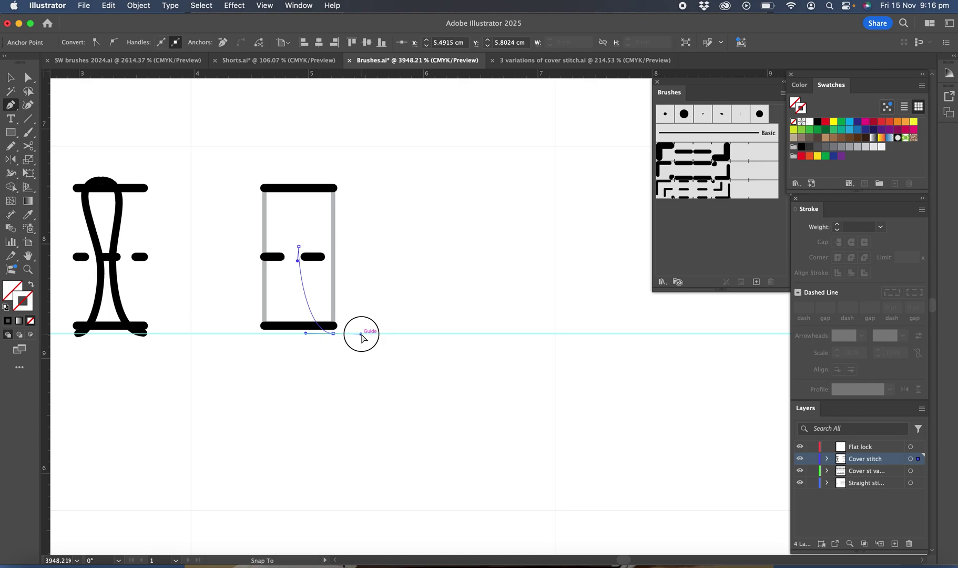
pyautogui.moveTo(361, 335); pyautogui.dragTo(363, 336)
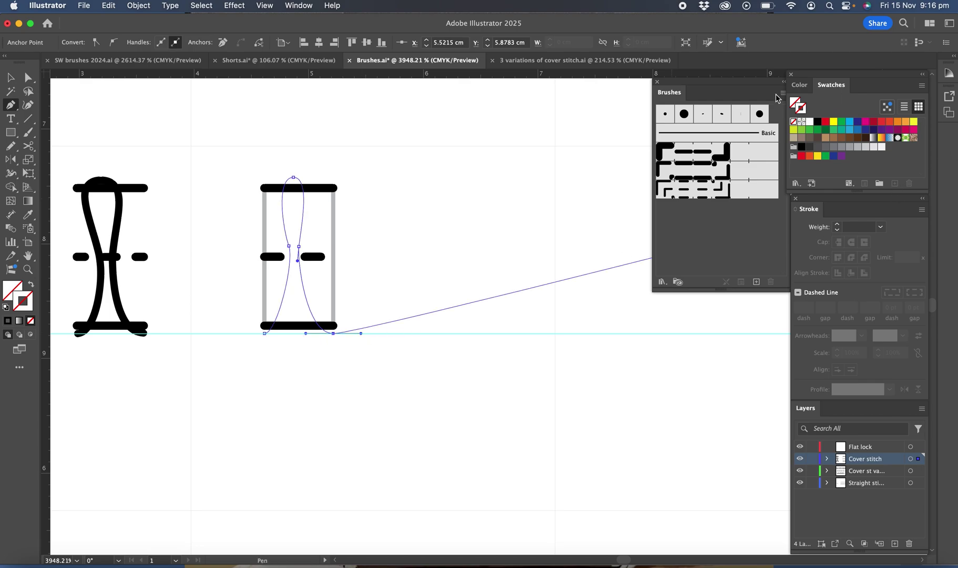
pyautogui.click(818, 122)
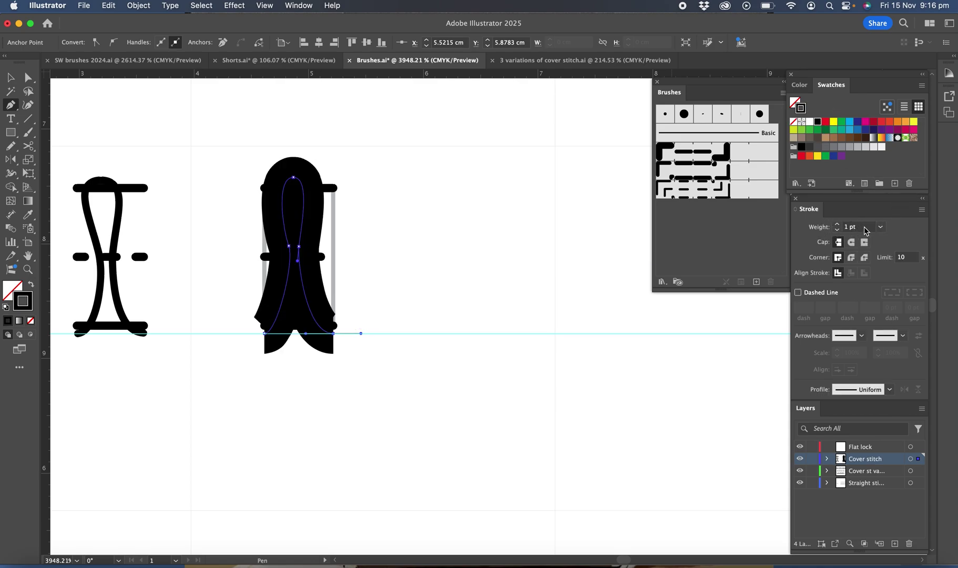
# - Set the loop's stroke weight to 0.2 pt
pyautogui.click(818, 229)
pyautogui.write('.')
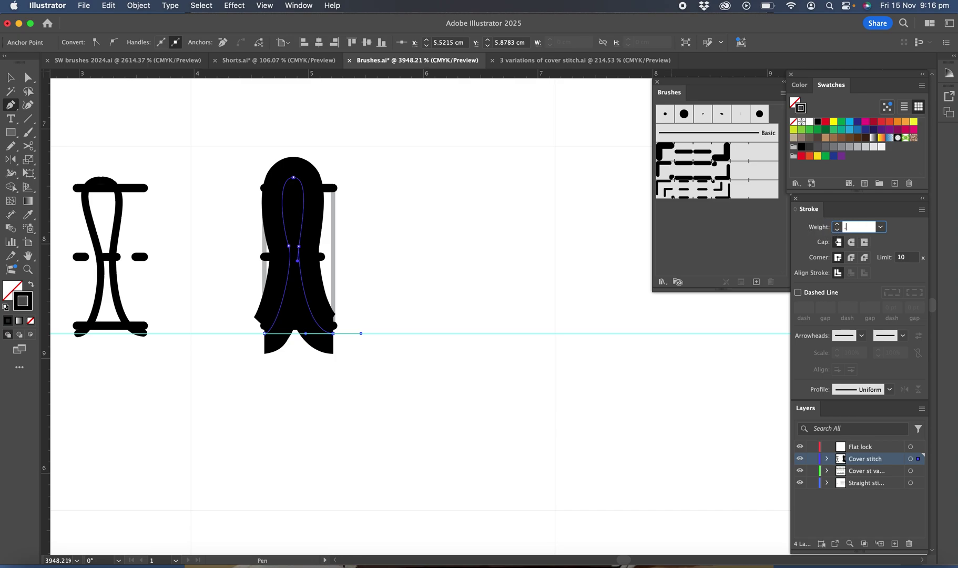
pyautogui.write('2')
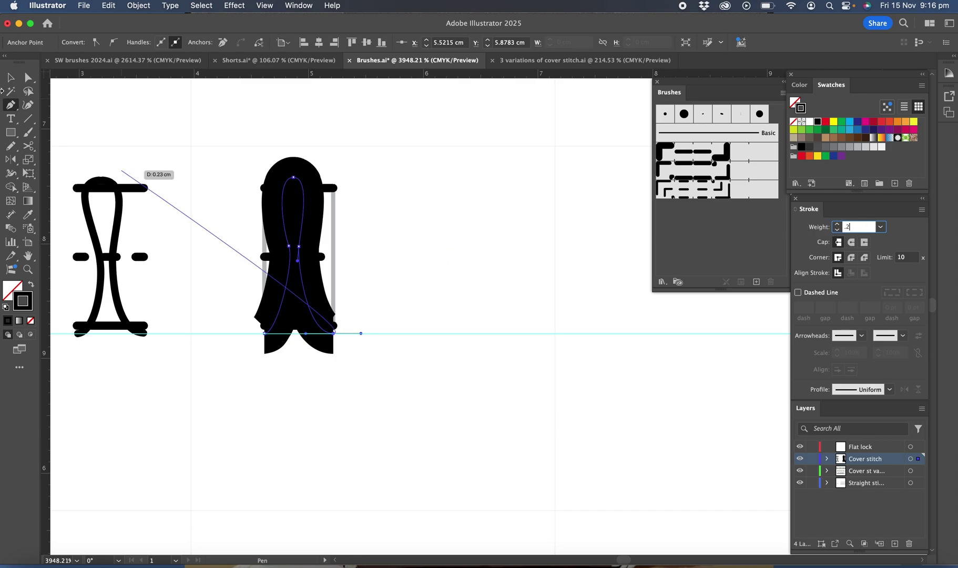
pyautogui.click(11, 77)
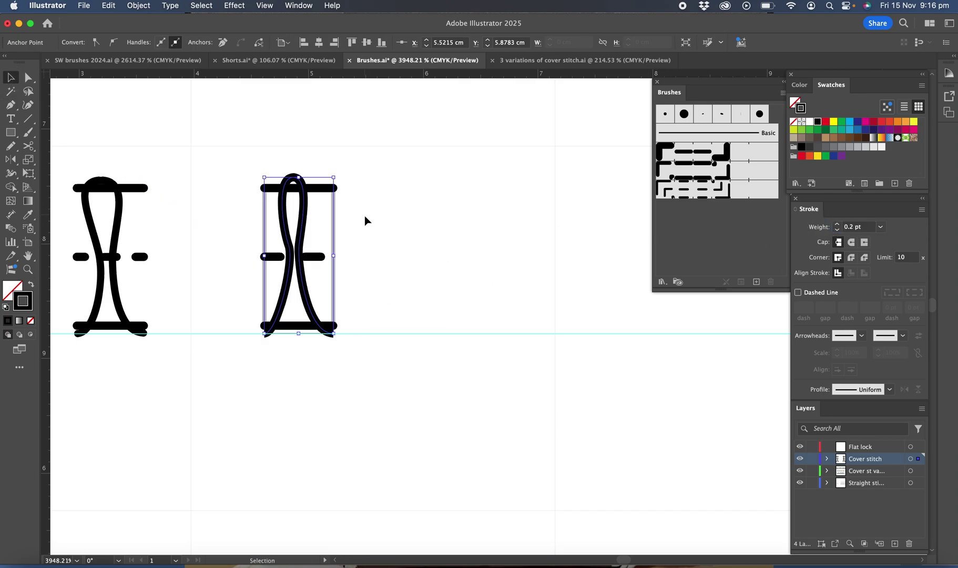
# - Reshape the loop's middle anchor and arching top with the Direct Selection tool
pyautogui.click(28, 79)
pyautogui.moveTo(288, 251); pyautogui.dragTo(289, 258)
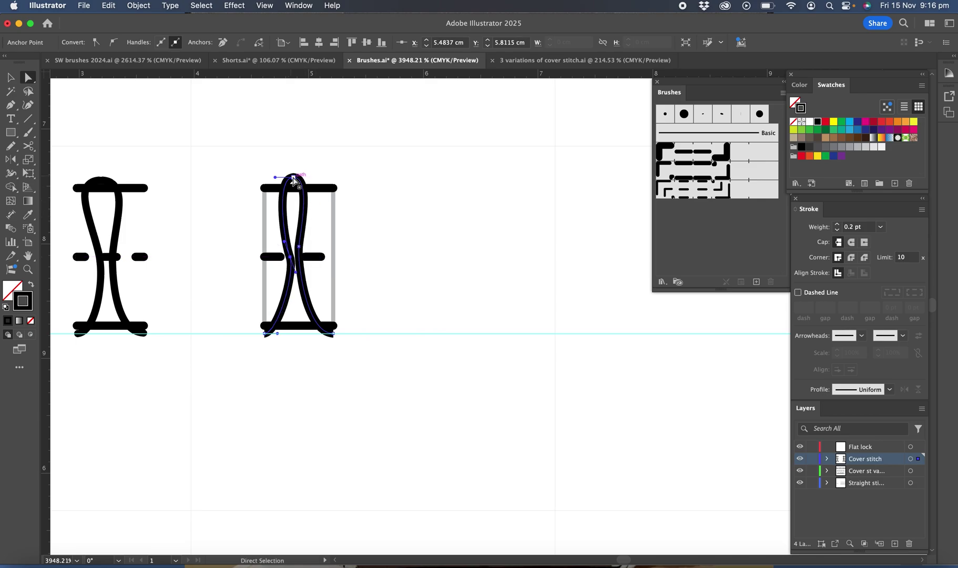
pyautogui.moveTo(293, 181); pyautogui.dragTo(225, 166)
pyautogui.scroll(3, 283, 174)
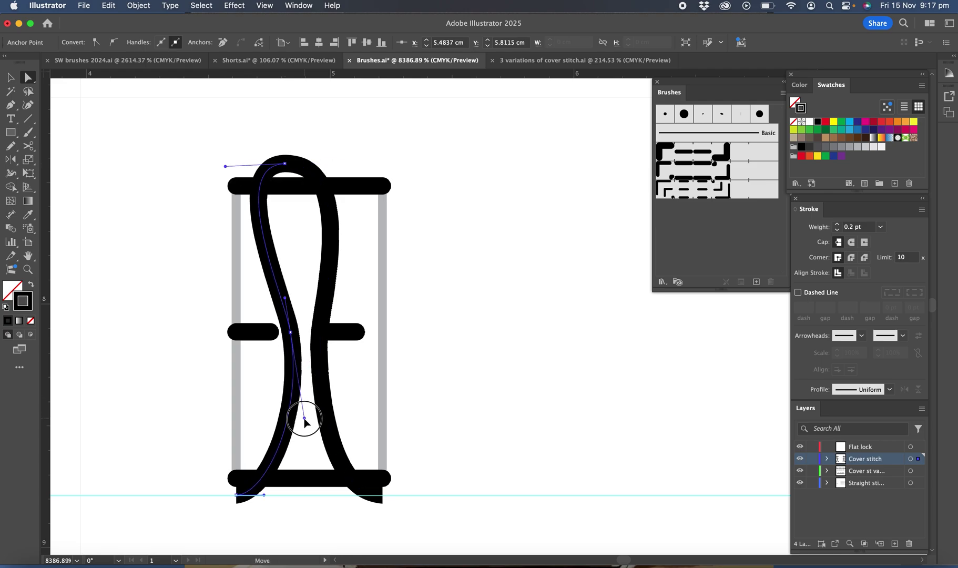
pyautogui.moveTo(305, 421); pyautogui.dragTo(305, 420)
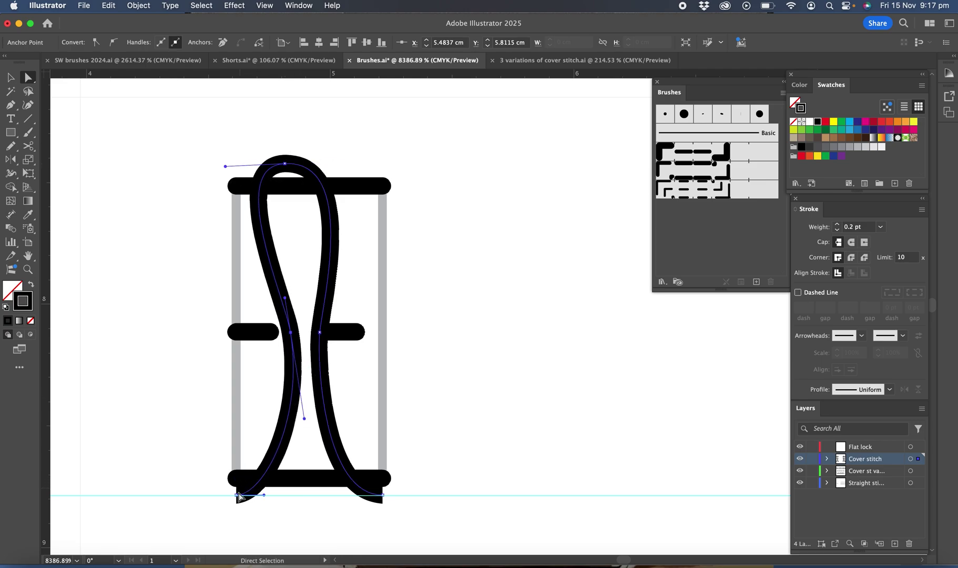
pyautogui.click(11, 78)
pyautogui.moveTo(163, 138); pyautogui.dragTo(401, 419)
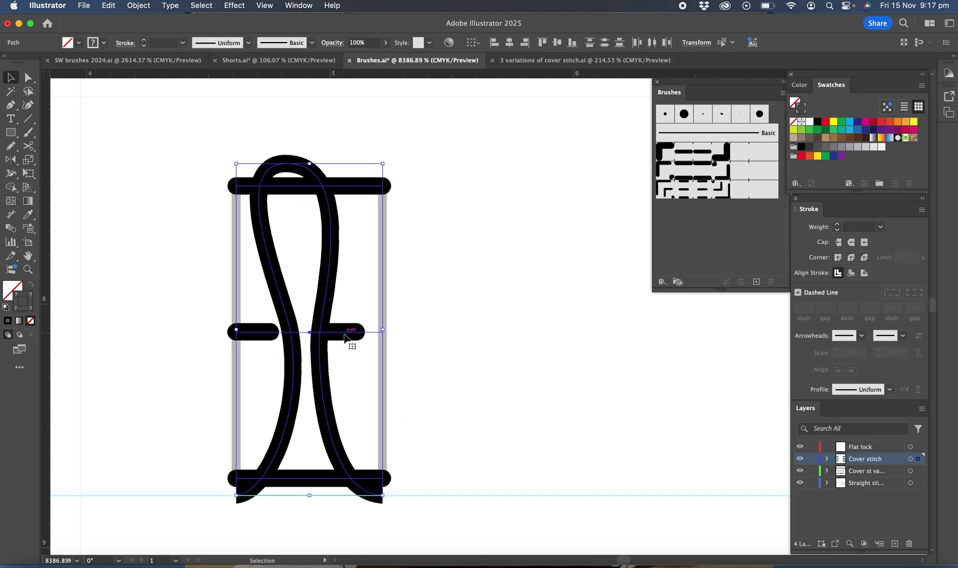
pyautogui.click(345, 338)
pyautogui.moveTo(345, 338); pyautogui.dragTo(492, 358)
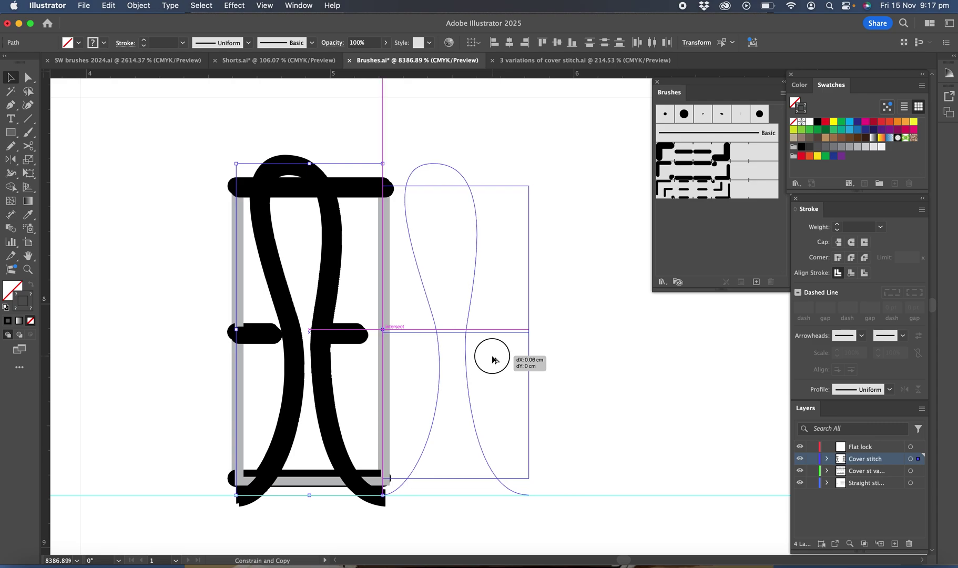
pyautogui.moveTo(492, 359); pyautogui.dragTo(493, 360)
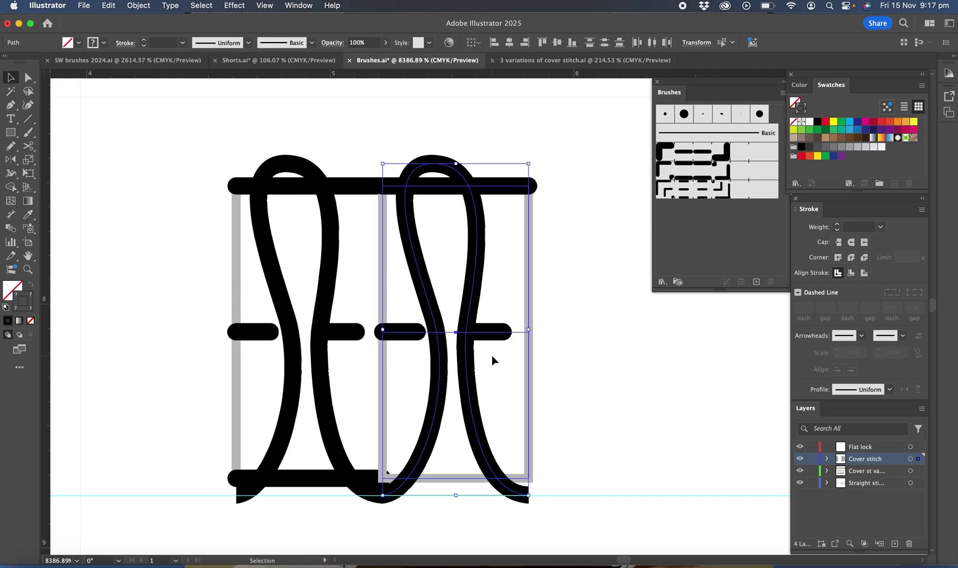
pyautogui.press('super+z')
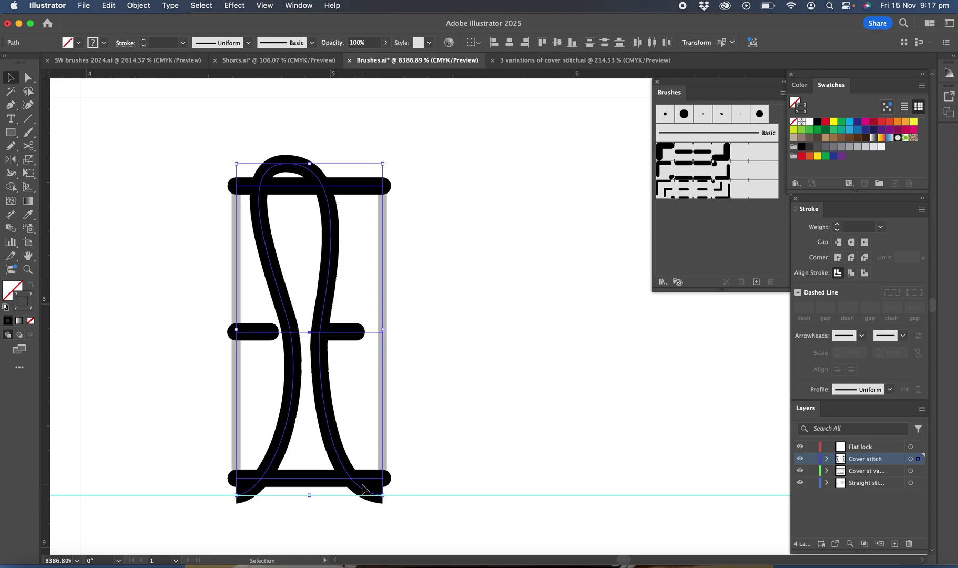
pyautogui.click(196, 304)
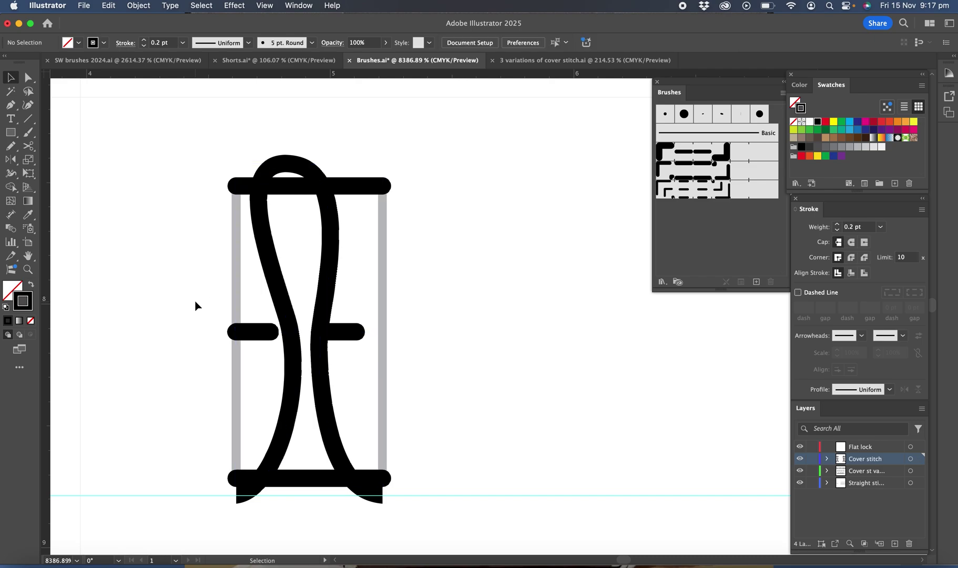
# - Select the grey rectangle and remove its outline
pyautogui.click(11, 78)
pyautogui.click(236, 274)
pyautogui.click(30, 321)
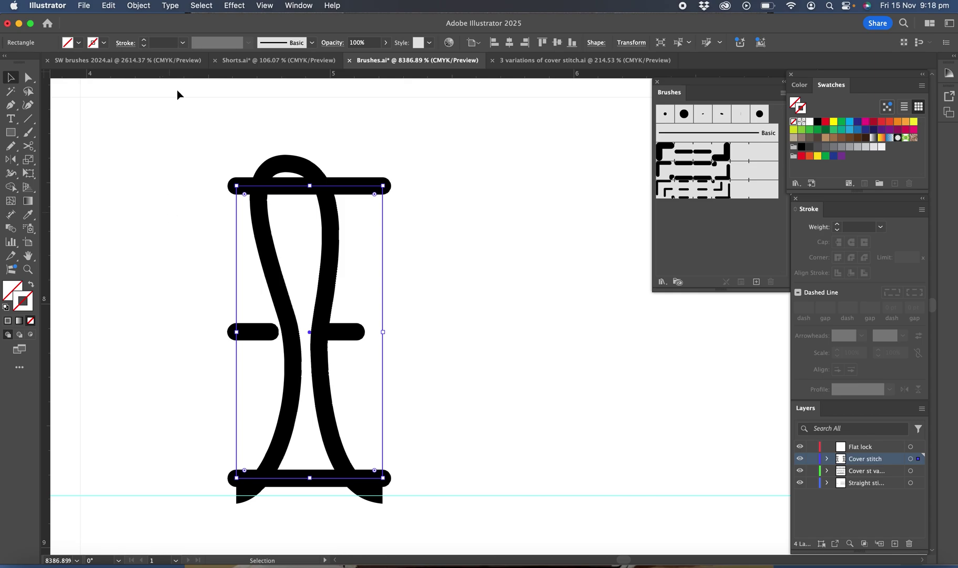
# - Send the rectangle to the back and marquee-select the whole stitch motif
pyautogui.click(142, 7)
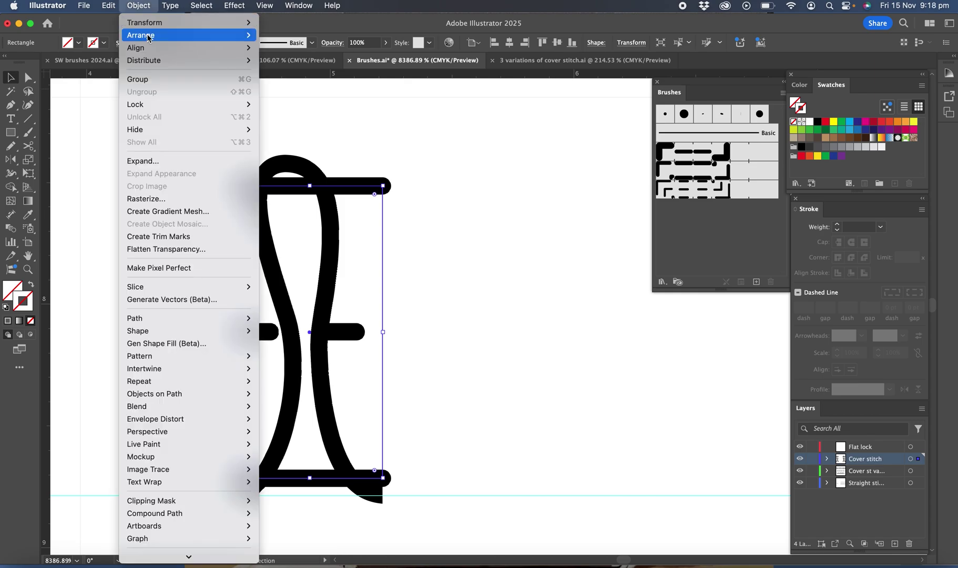
pyautogui.moveTo(149, 36)
pyautogui.click(301, 73)
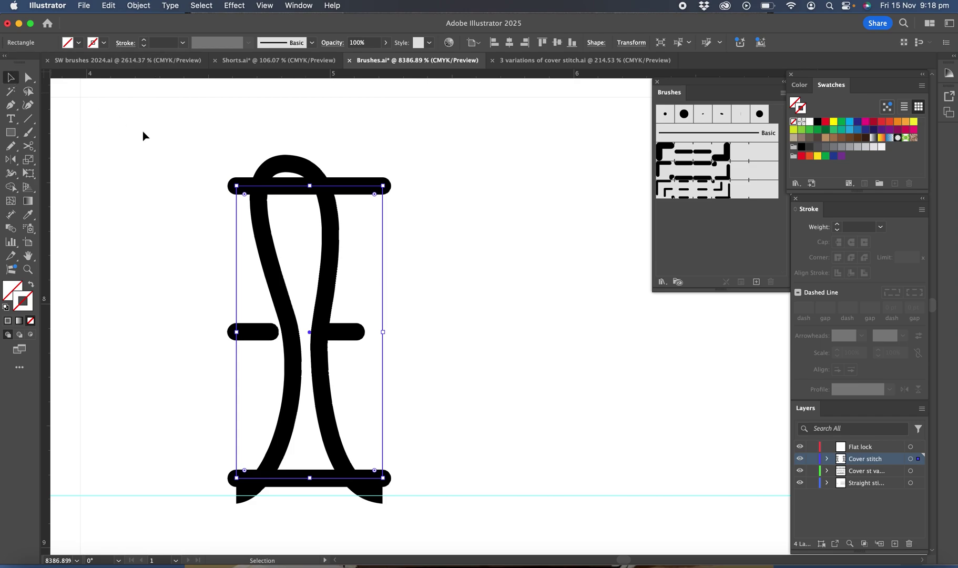
pyautogui.moveTo(188, 146)
pyautogui.mouseDown()
pyautogui.moveTo(413, 513)
pyautogui.moveTo(414, 489)
pyautogui.mouseUp()
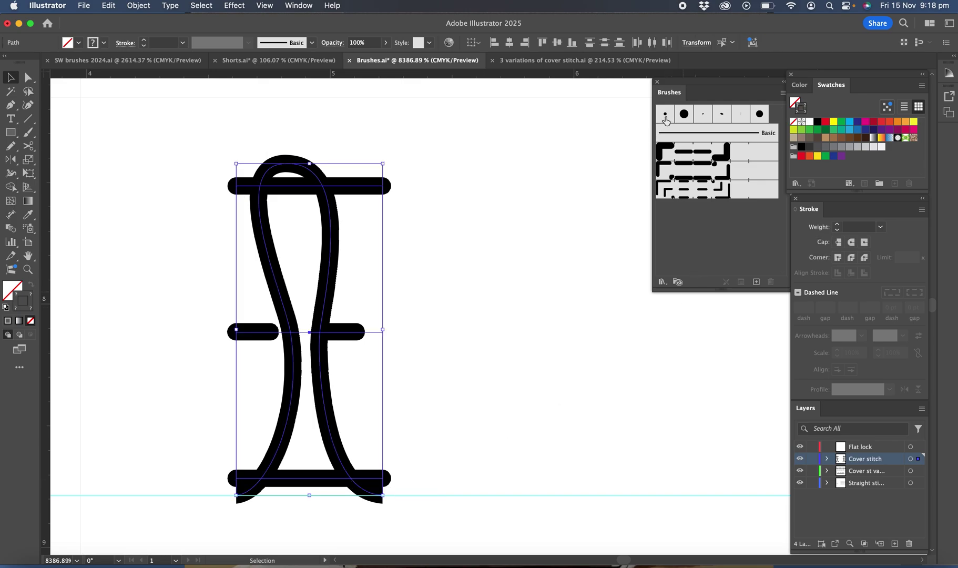
# - Create a new Pattern Brush from the selection and name it Cover stitch
pyautogui.click(757, 282)
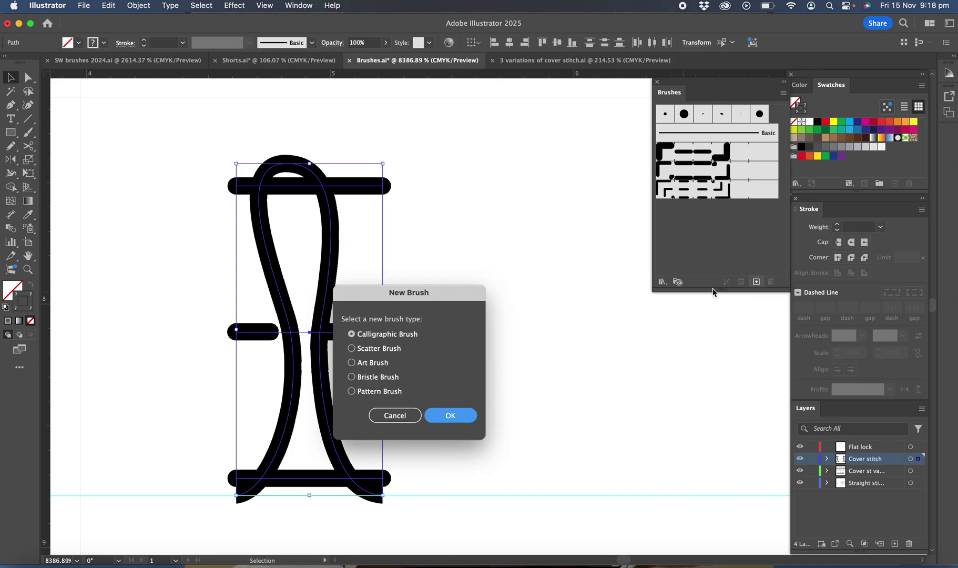
pyautogui.click(352, 390)
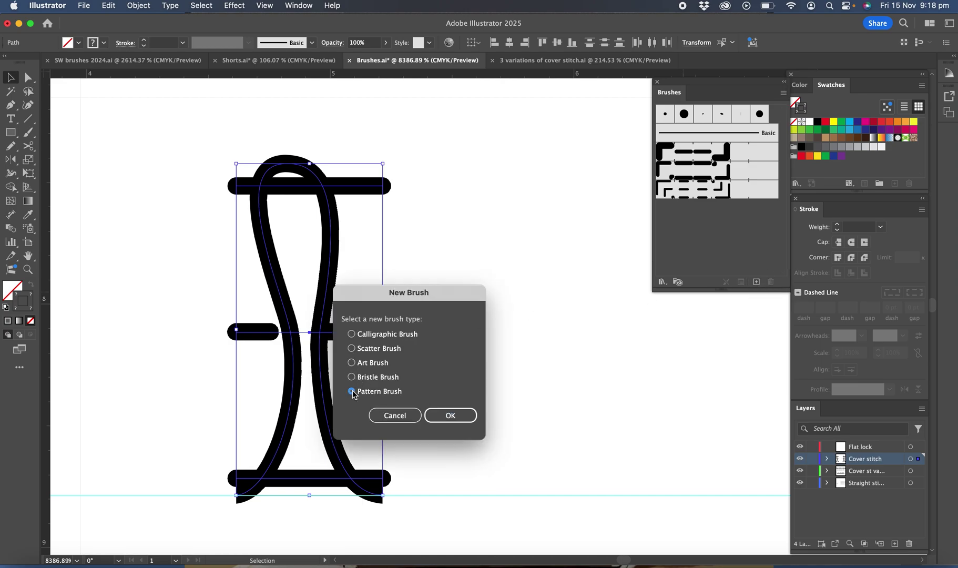
pyautogui.click(451, 415)
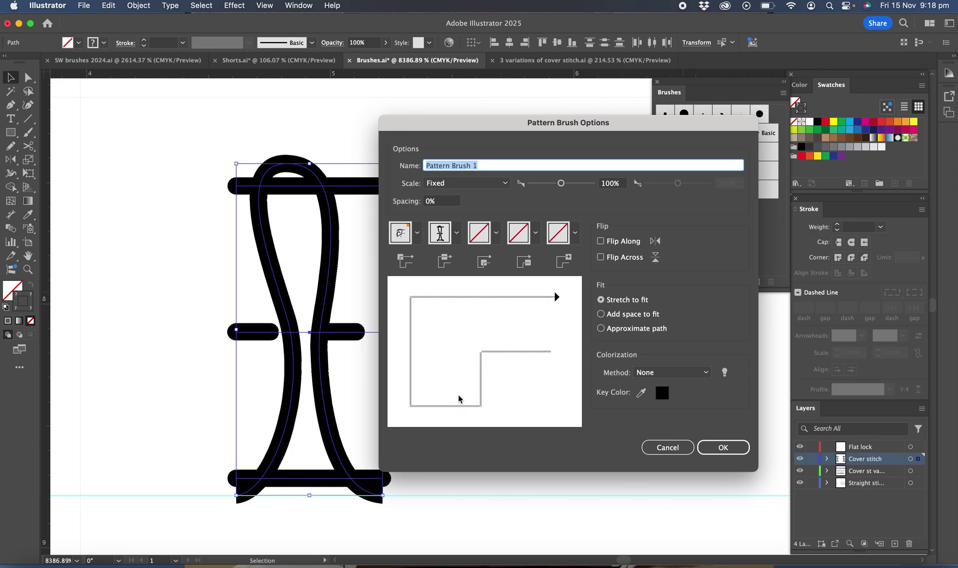
pyautogui.write('Cover stitch')
# - Set outer and inner corner tiles to Auto-Centered and colorization to Tints, then save
pyautogui.click(418, 236)
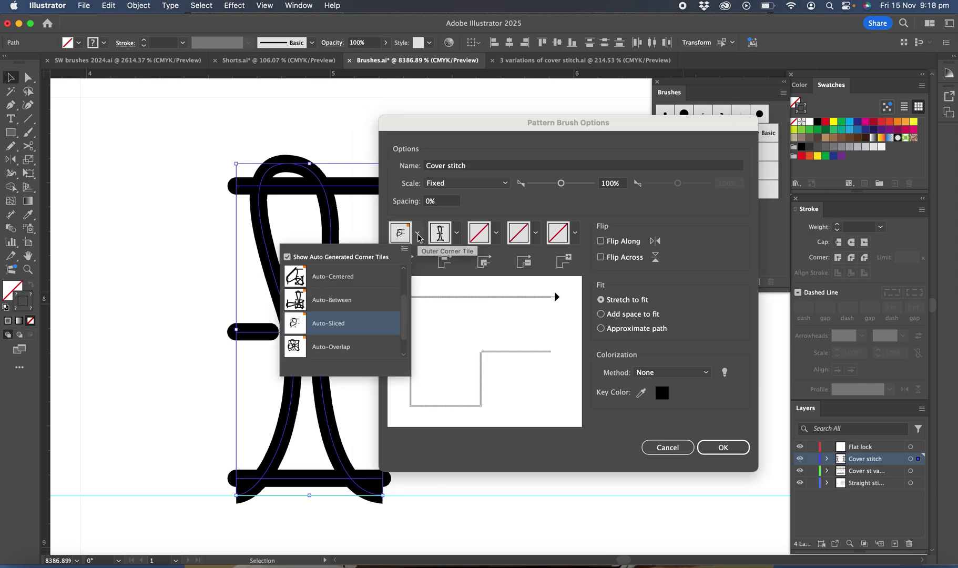
pyautogui.click(336, 279)
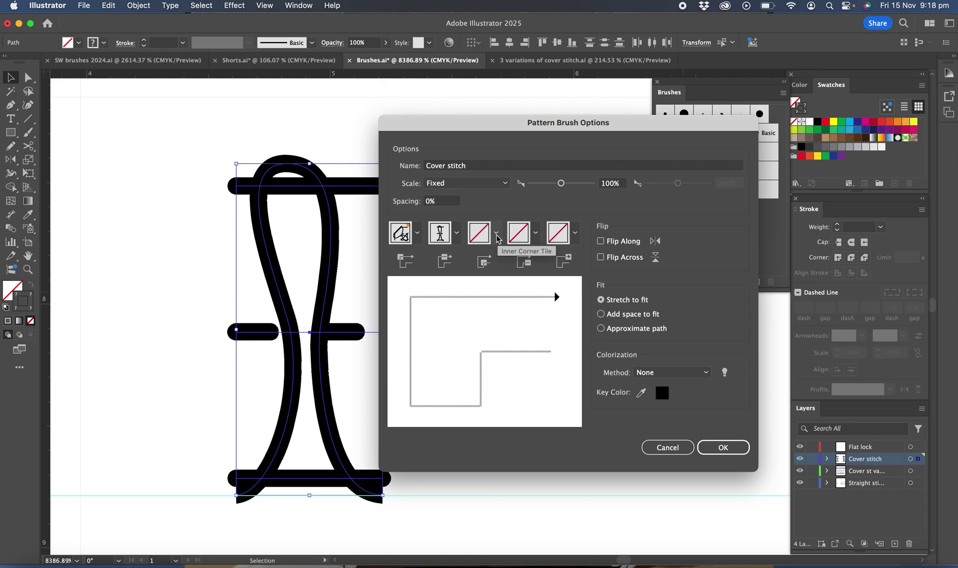
pyautogui.click(497, 235)
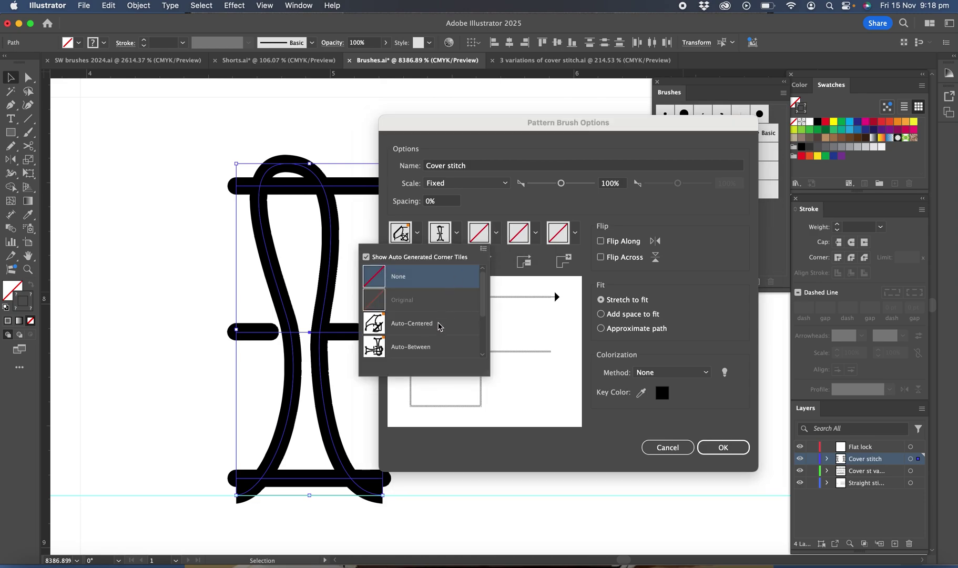
pyautogui.click(439, 326)
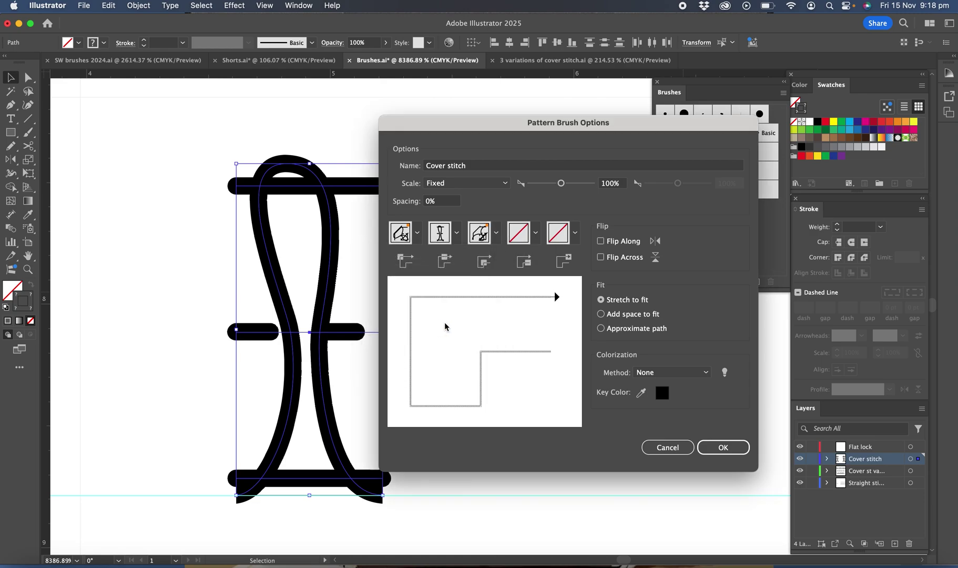
pyautogui.click(708, 373)
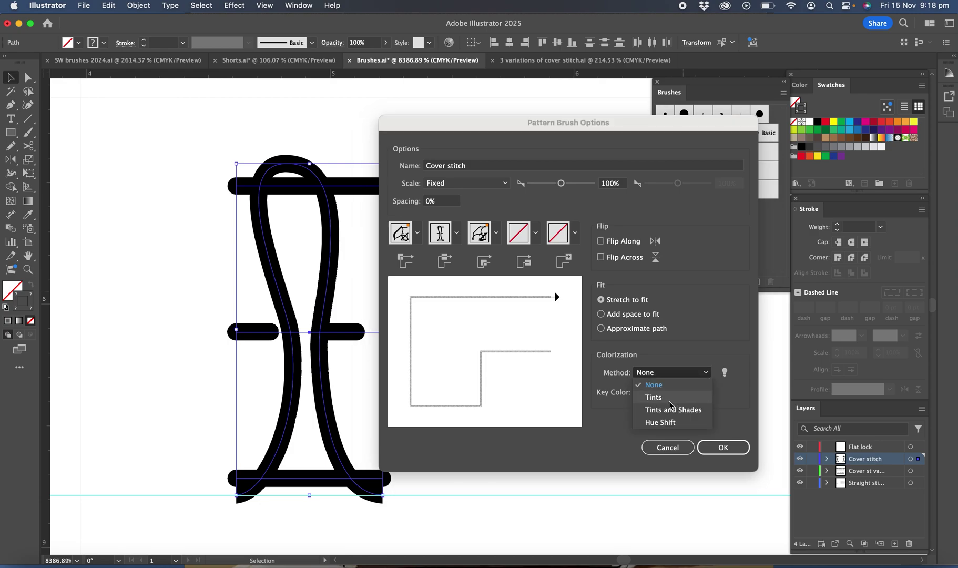
pyautogui.click(653, 398)
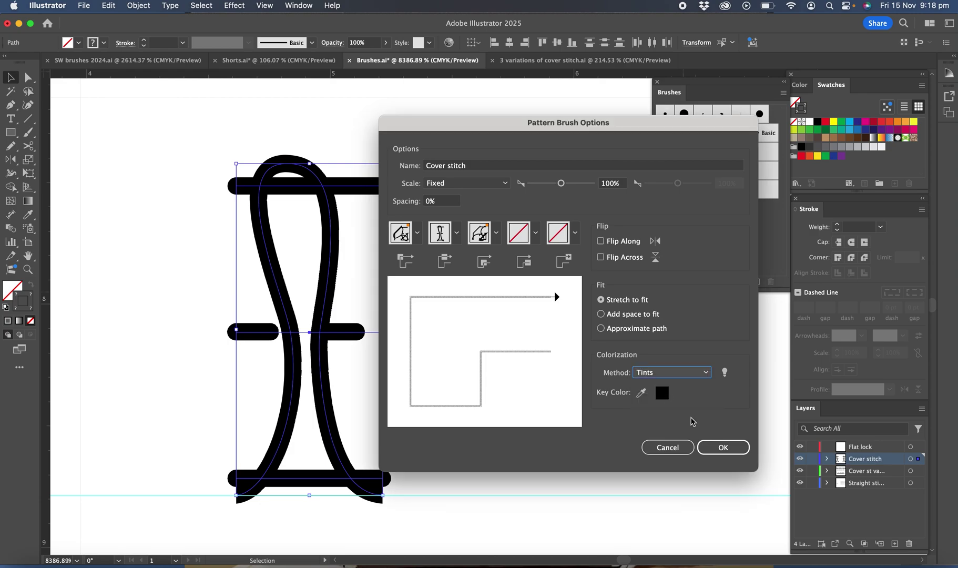
pyautogui.click(723, 448)
# - Draw a horizontal test line to the right of the stitch motifs
pyautogui.scroll(-5, 623, 381)
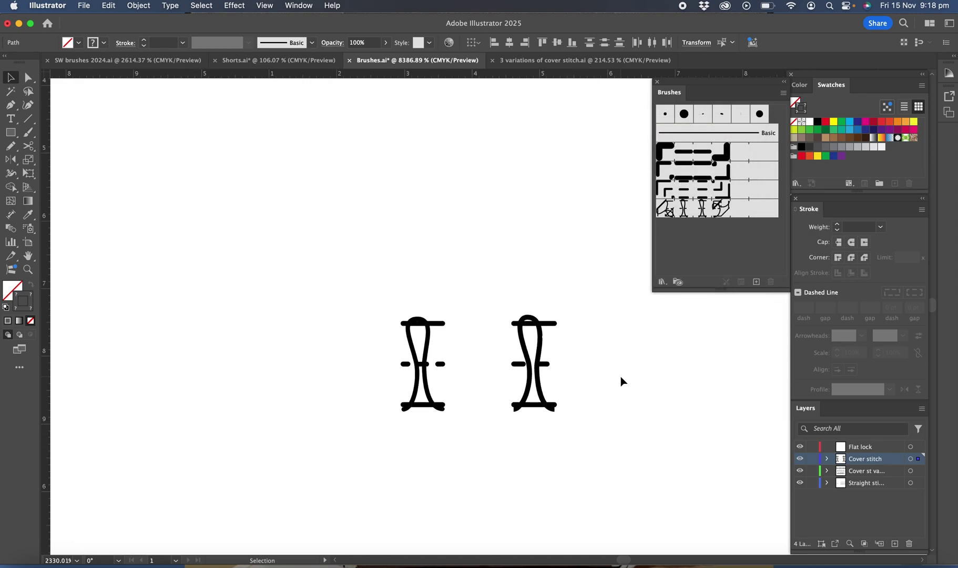
pyautogui.scroll(-4, 621, 381)
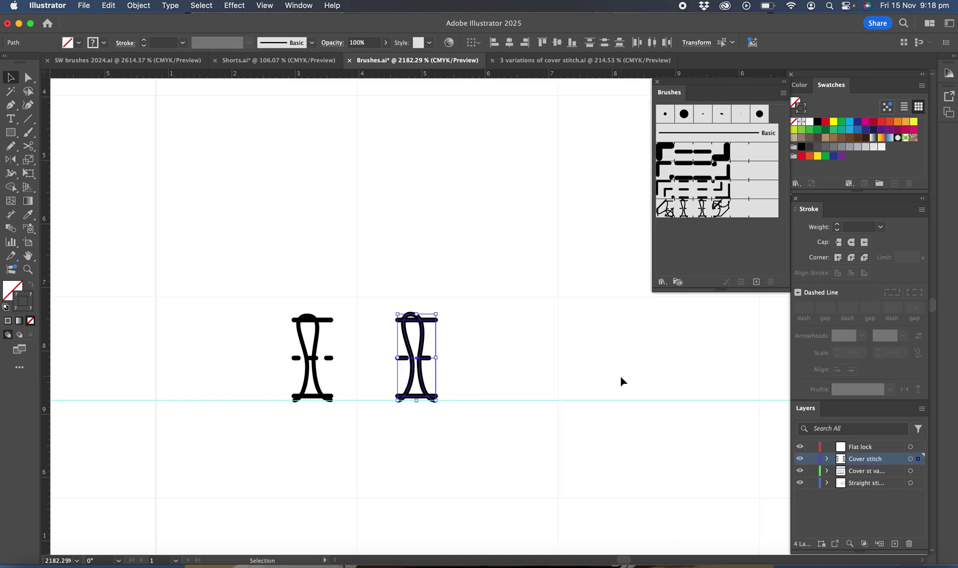
pyautogui.hscroll(5, 621, 381)
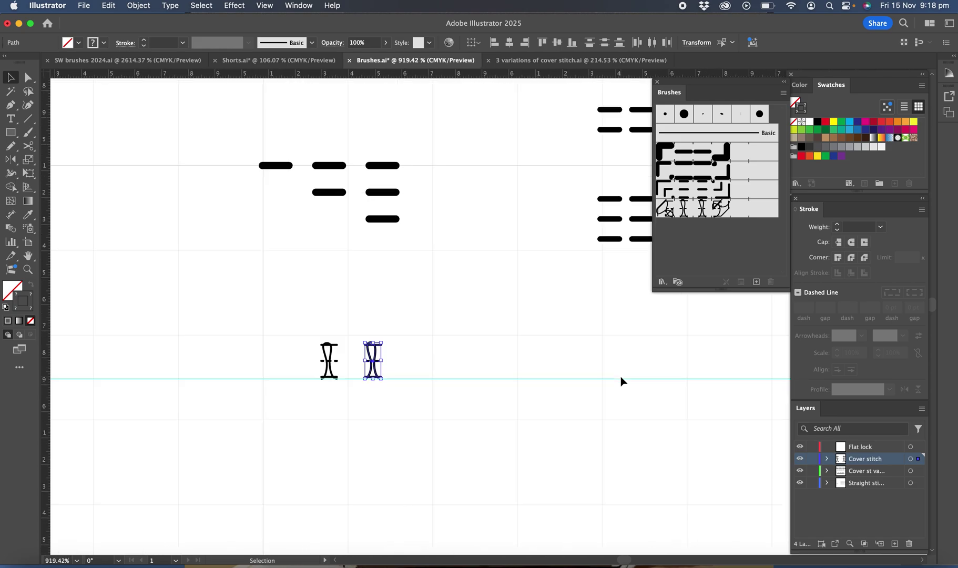
pyautogui.click(11, 104)
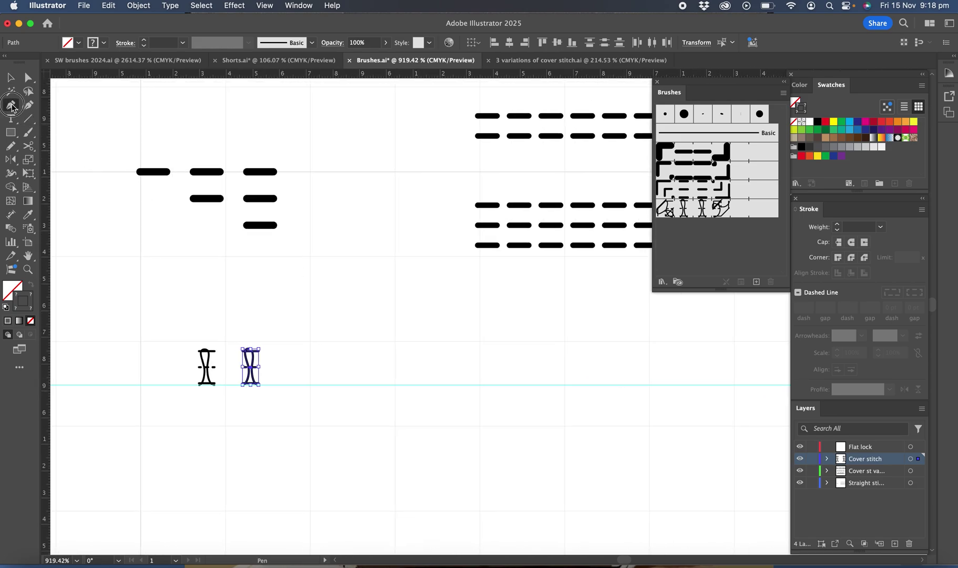
pyautogui.click(282, 366)
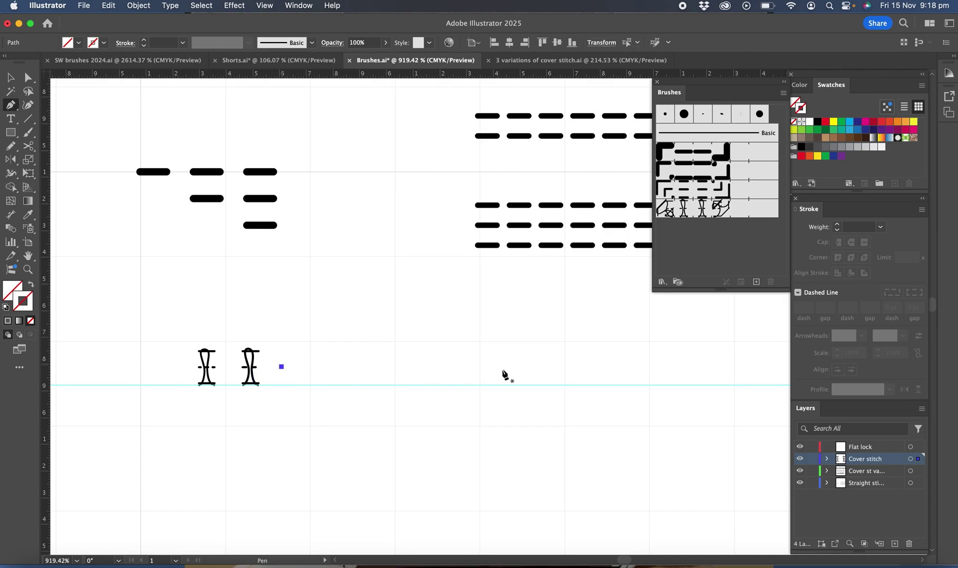
pyautogui.click(614, 367)
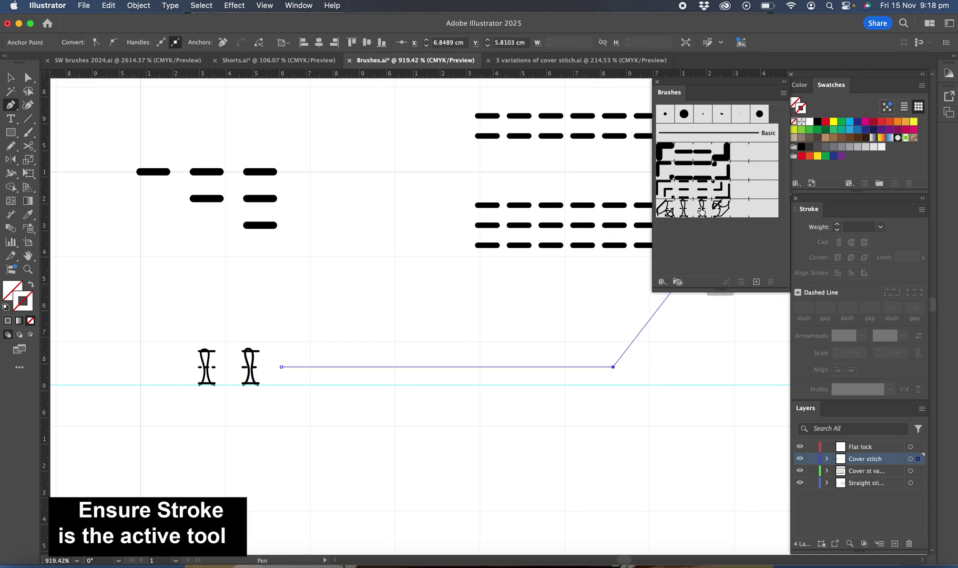
# - Apply the Cover stitch brush in black to the test line and deselect it
pyautogui.click(702, 210)
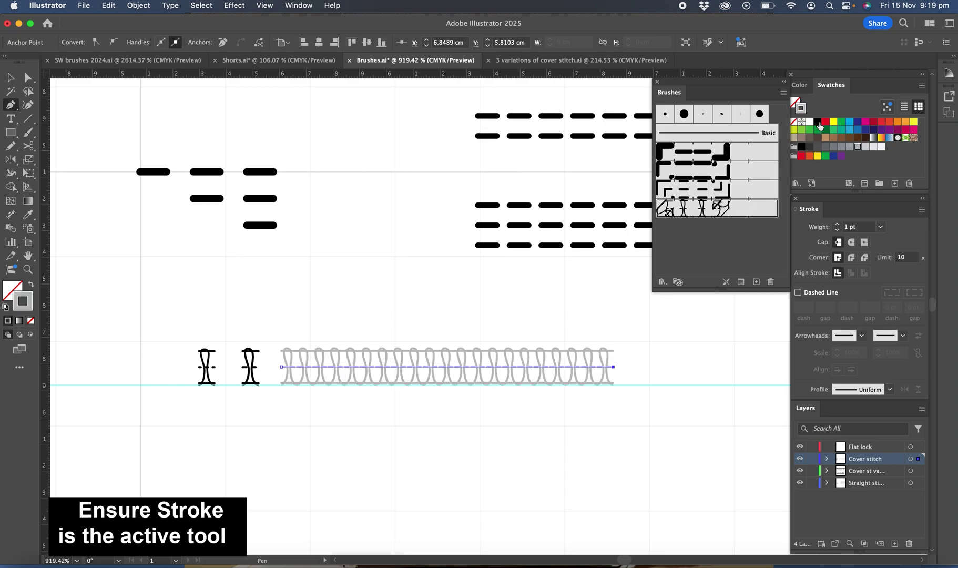
pyautogui.click(819, 123)
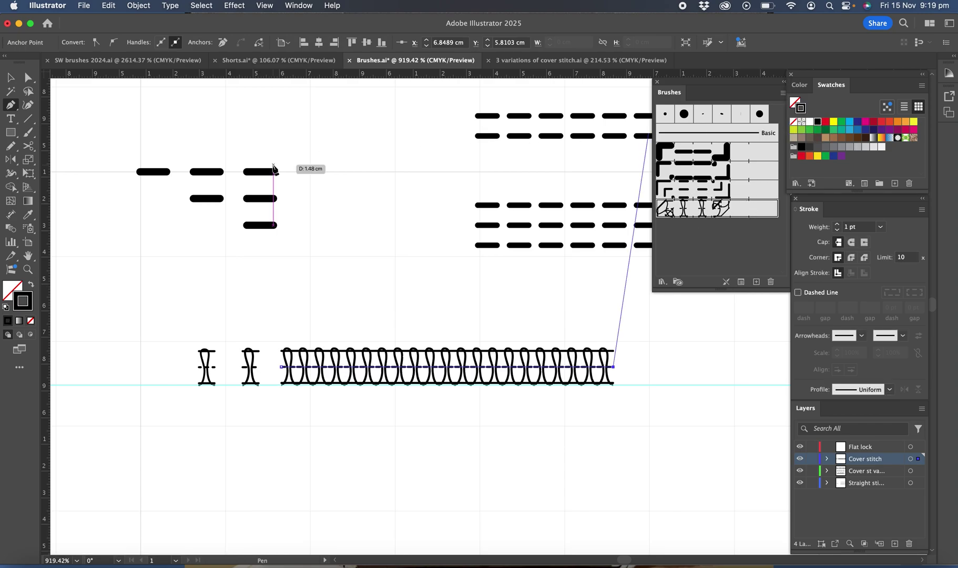
pyautogui.click(12, 78)
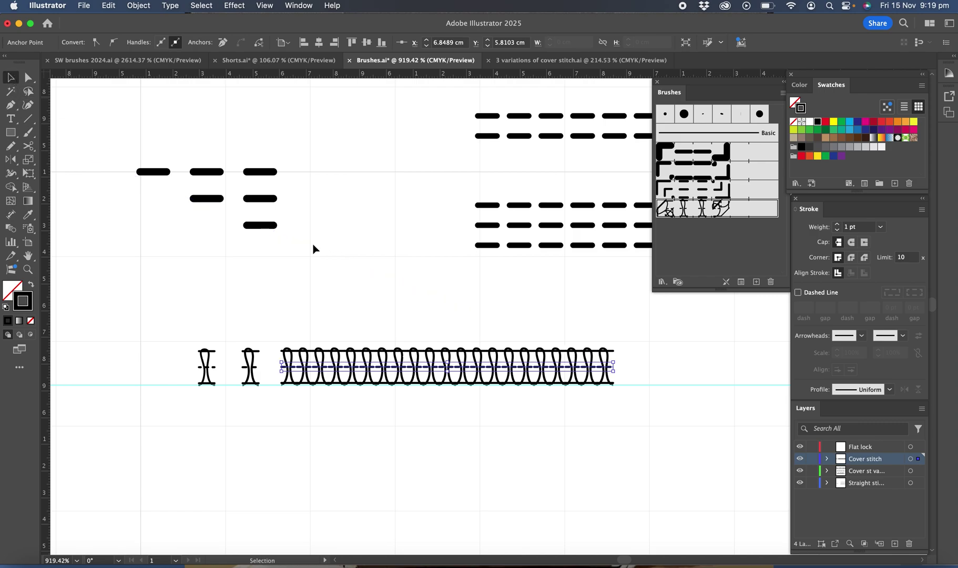
pyautogui.click(358, 271)
pyautogui.scroll(-5, 359, 271)
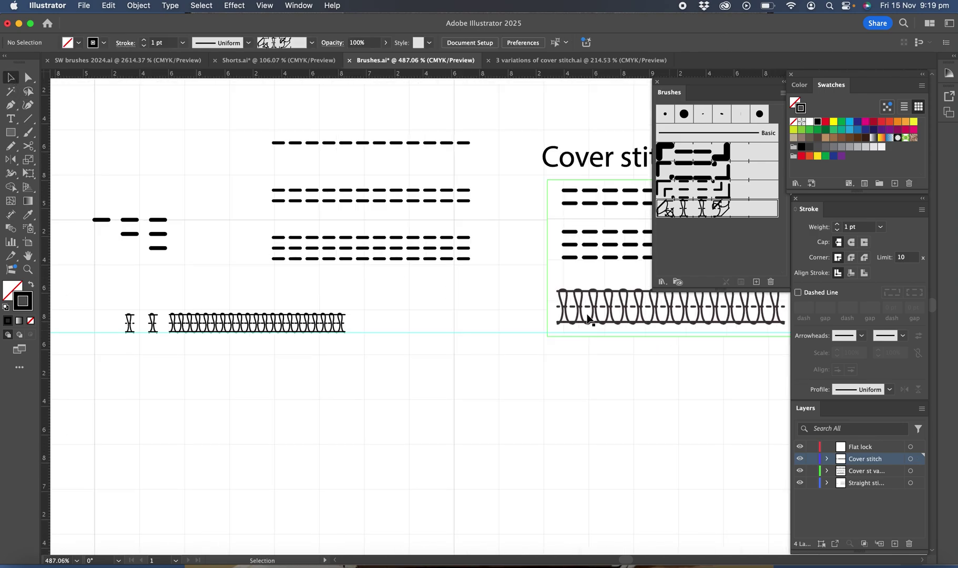
pyautogui.click(288, 325)
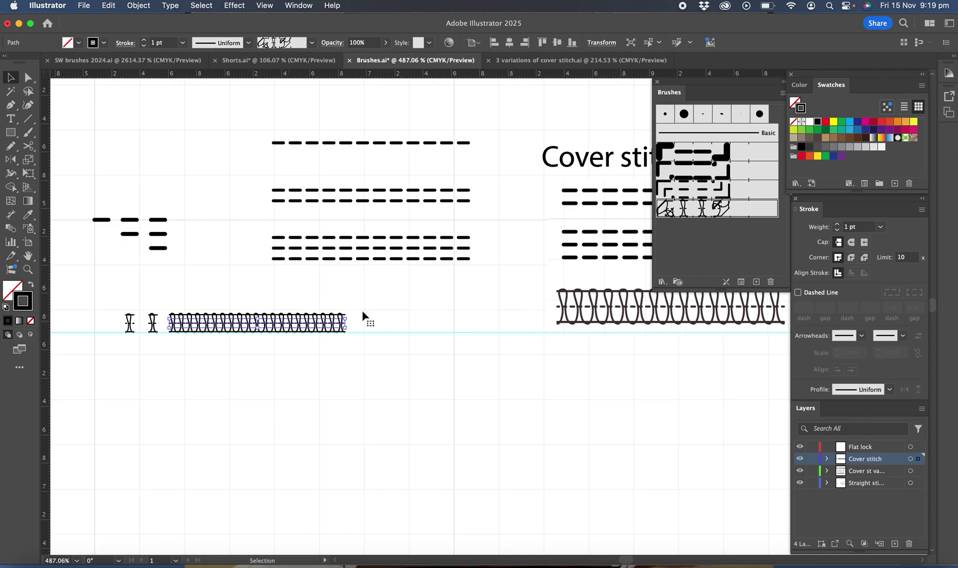
pyautogui.click(882, 226)
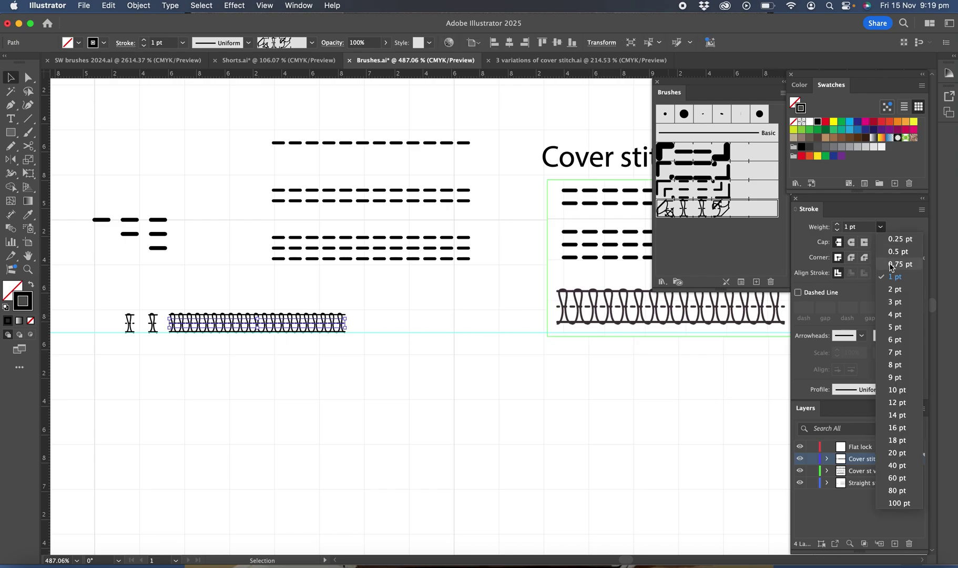
pyautogui.click(892, 264)
pyautogui.click(882, 228)
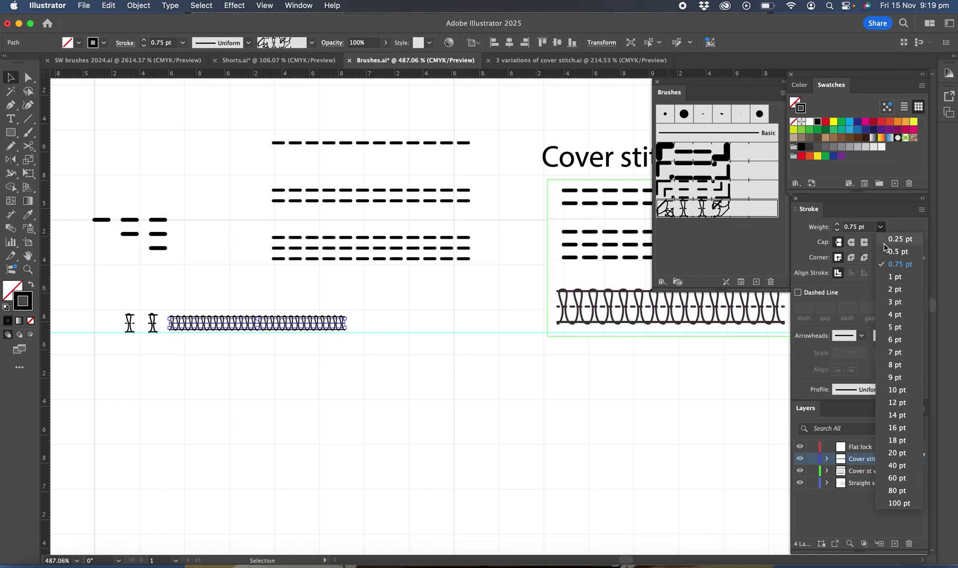
pyautogui.click(891, 253)
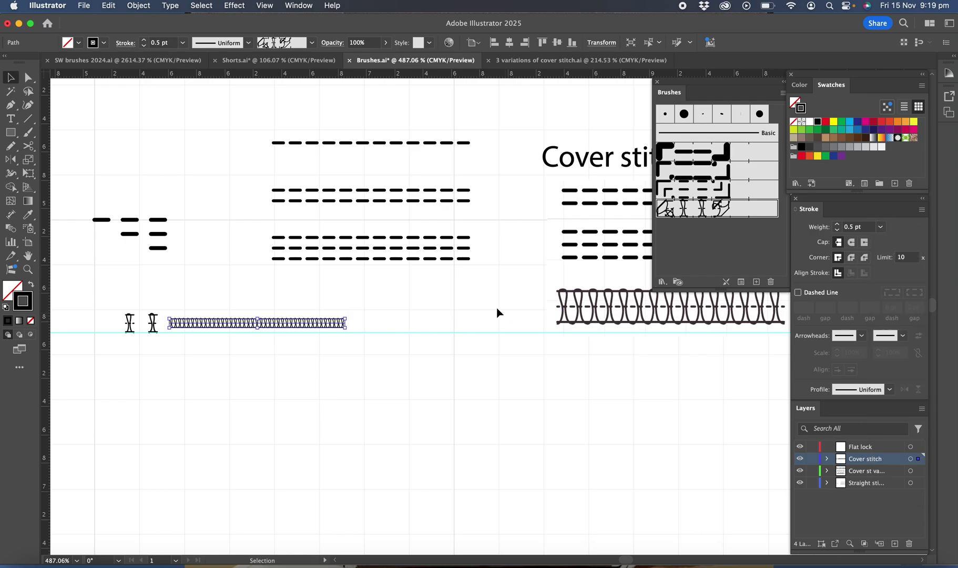
pyautogui.click(881, 228)
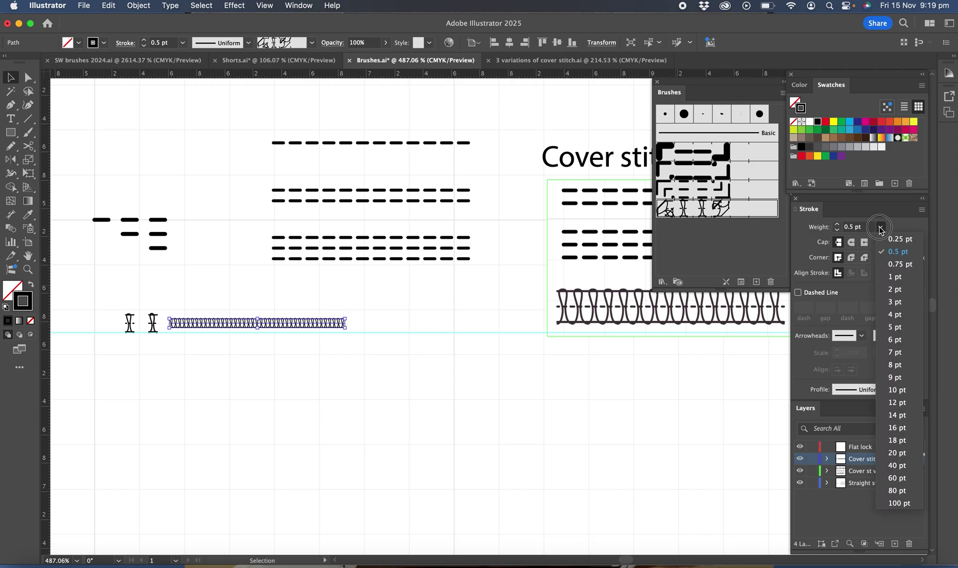
pyautogui.click(888, 277)
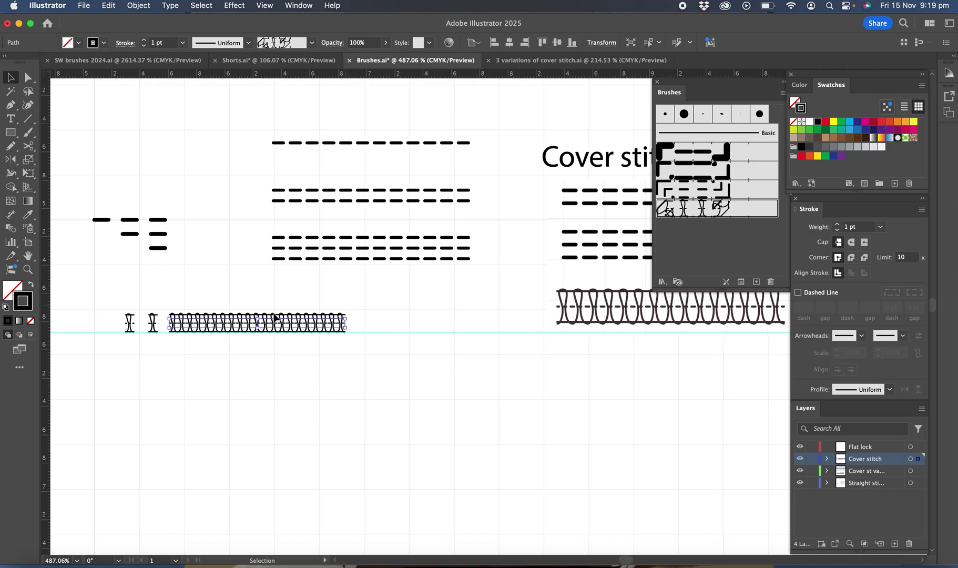